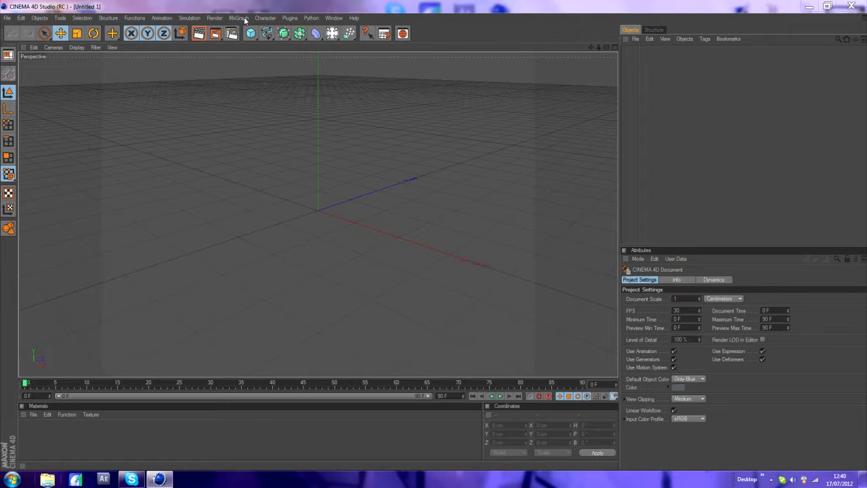
- Add a MoText object and replace its default text with the person's first name in capitals
click(240, 18)
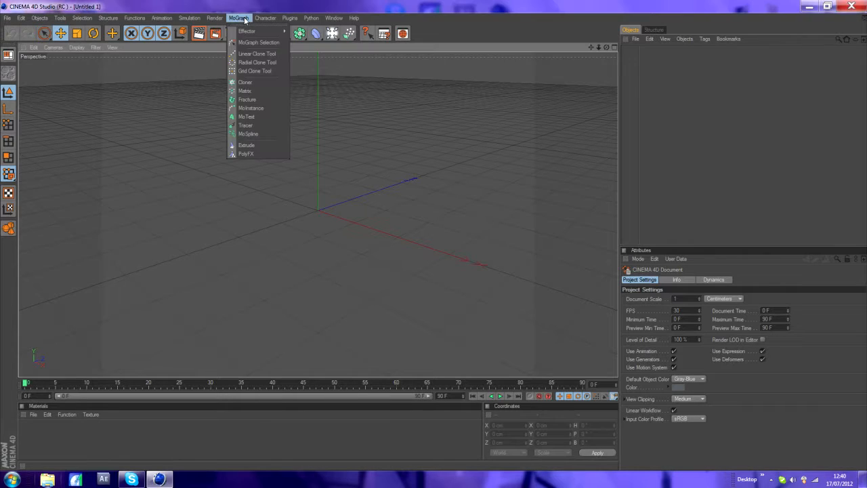
click(259, 117)
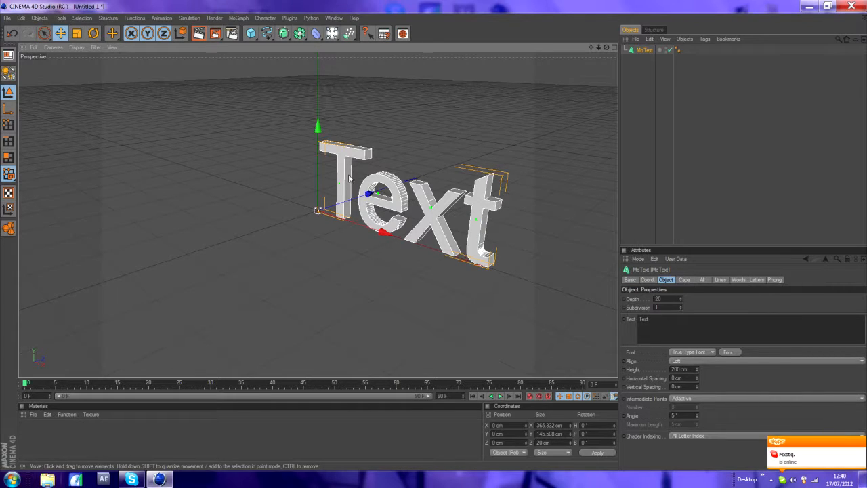
double_click(661, 325)
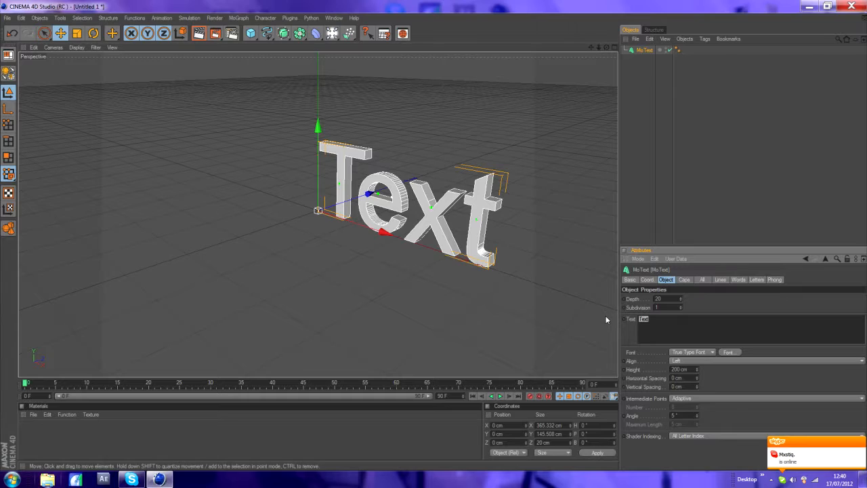
key(BackSpace)
text(C)
key(Caps_Lock)
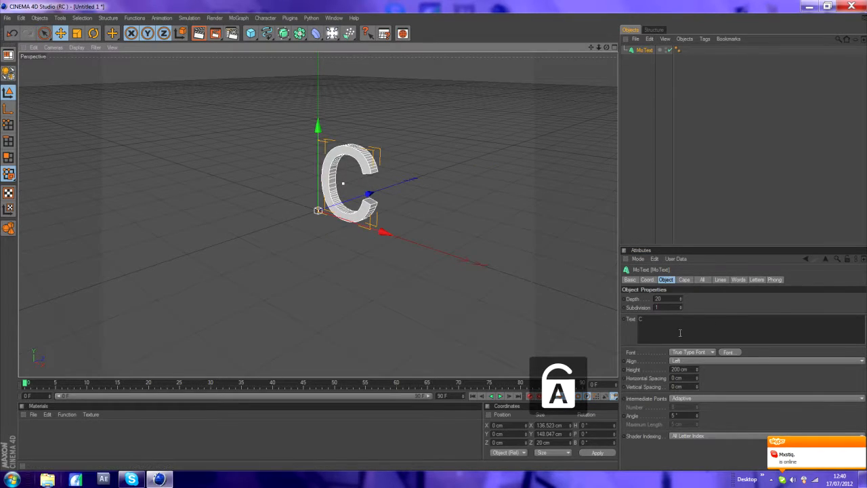
text(ALUR)
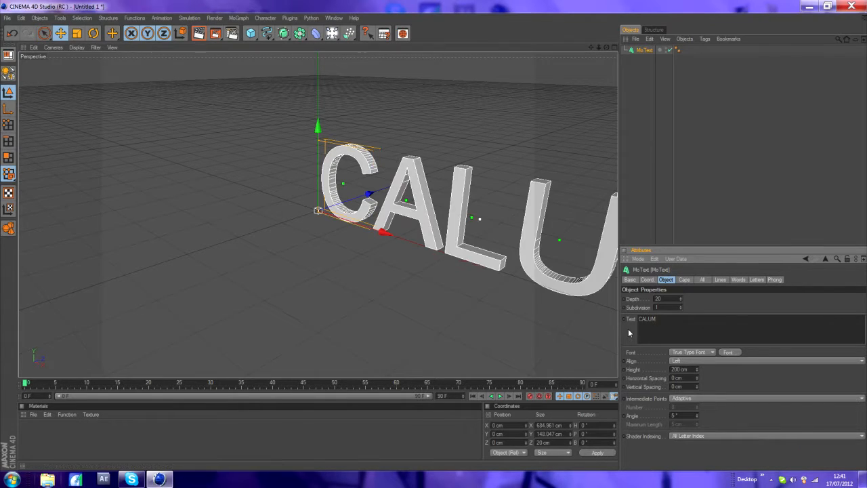
- Move the text along the X axis to about -349 cm
drag(371, 232, 271, 197)
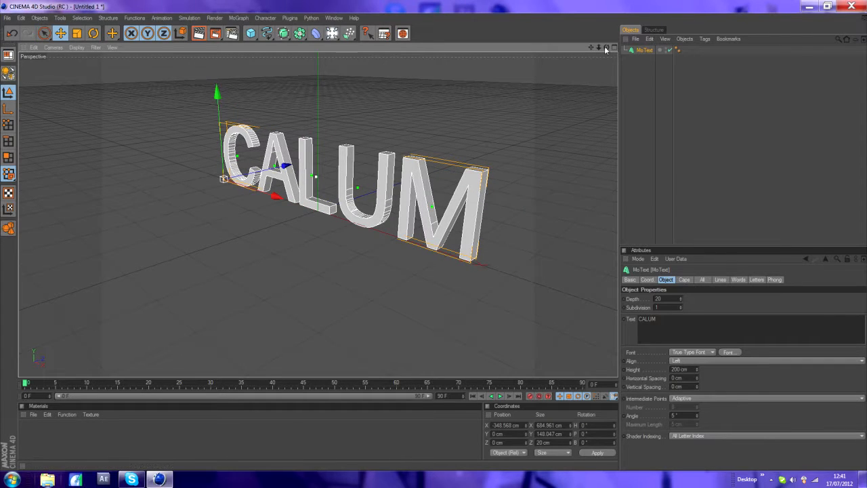
drag(607, 47, 586, 86)
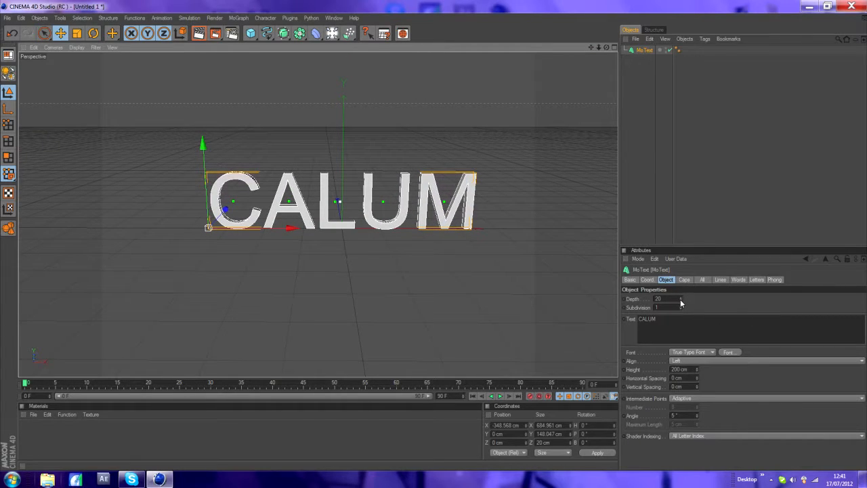
- Set the text's X scale to 0.9 and its extrusion depth to 80
click(648, 280)
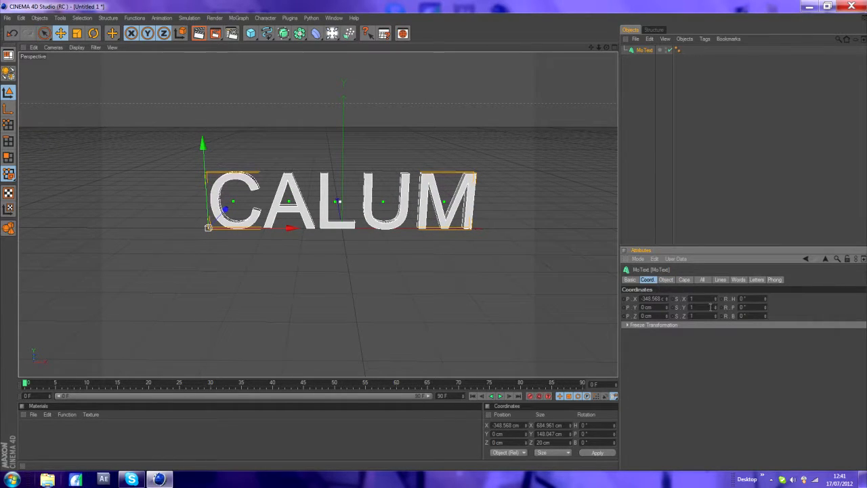
drag(715, 300, 720, 301)
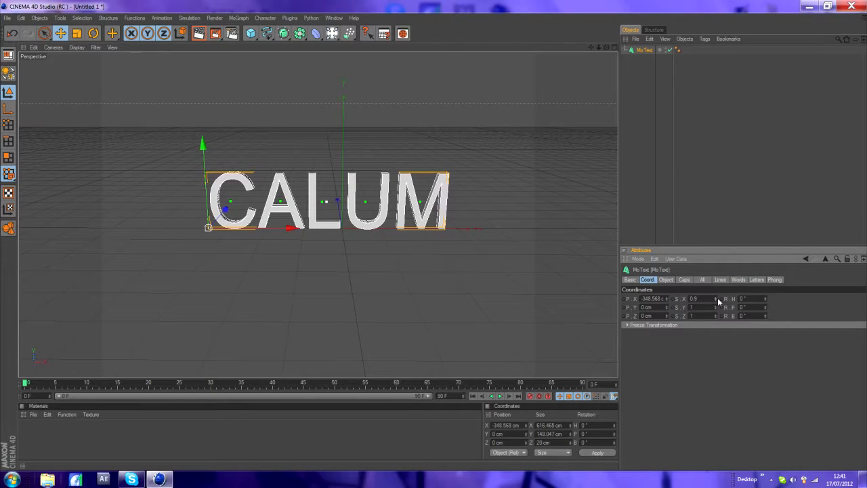
click(667, 279)
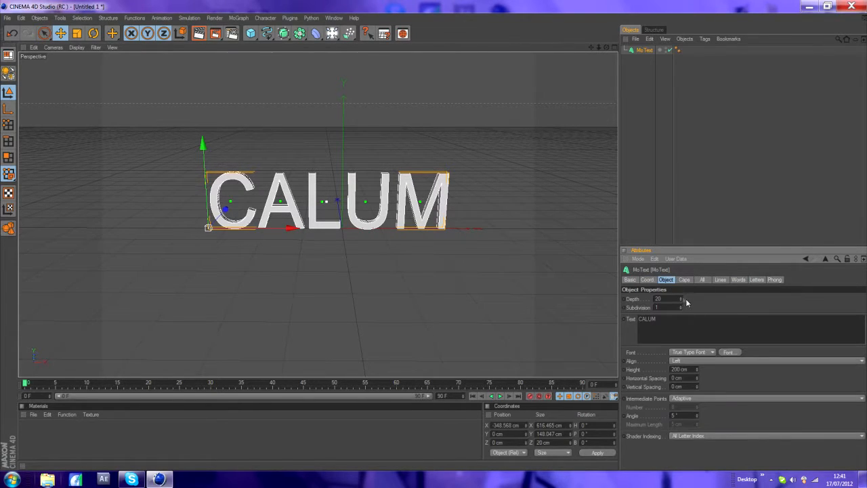
drag(680, 298, 681, 299)
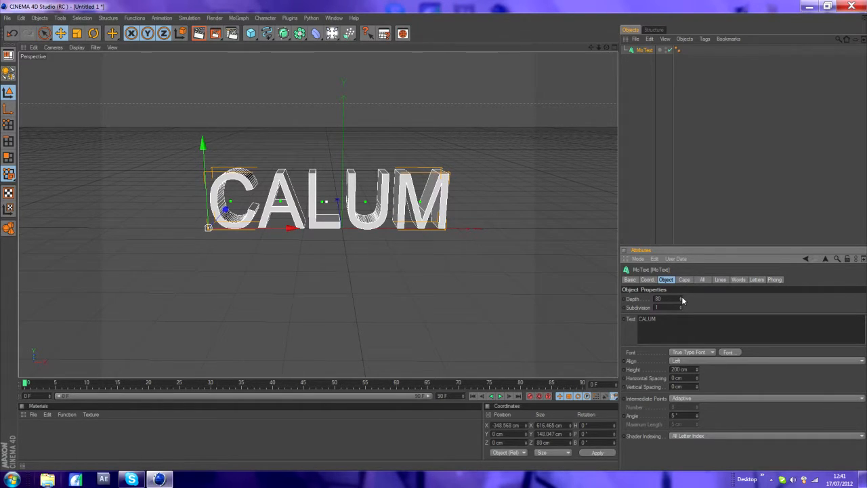
click(647, 280)
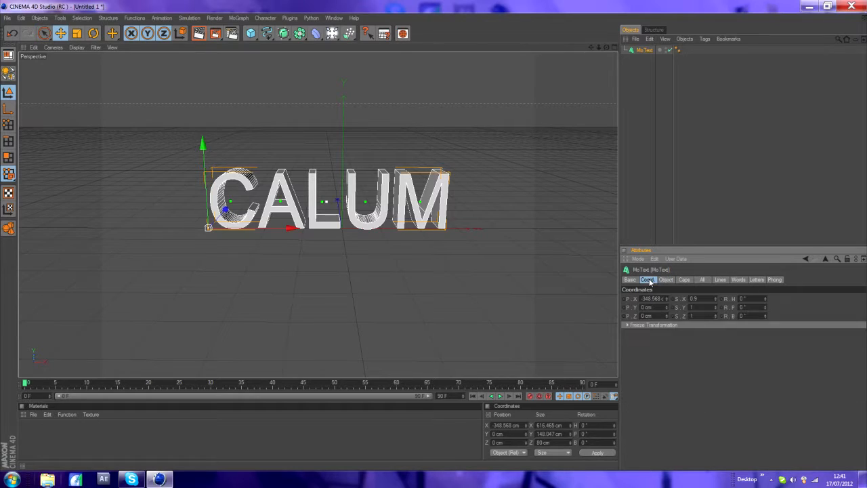
click(683, 280)
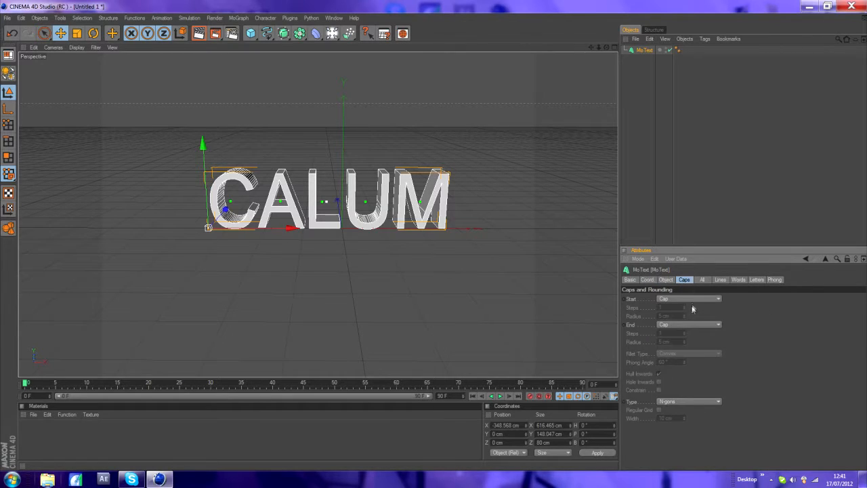
click(650, 281)
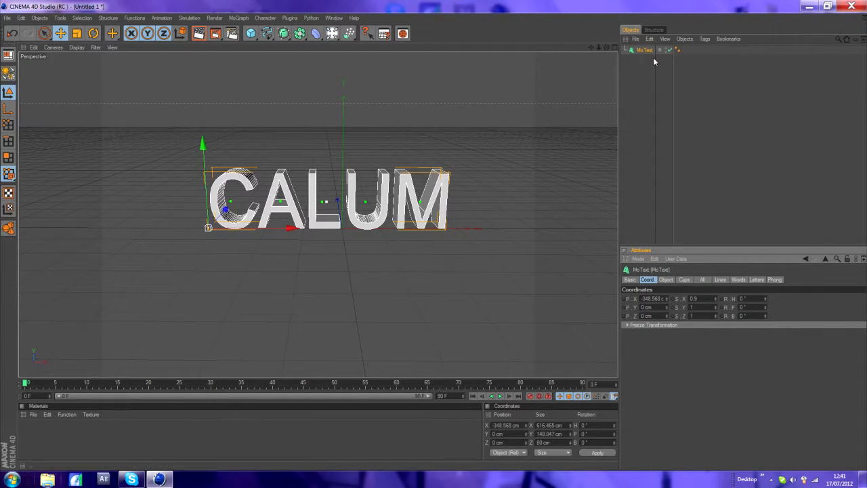
mouse_move(606, 47)
mouse_down()
mouse_move(606, 39)
mouse_move(606, 47)
mouse_up()
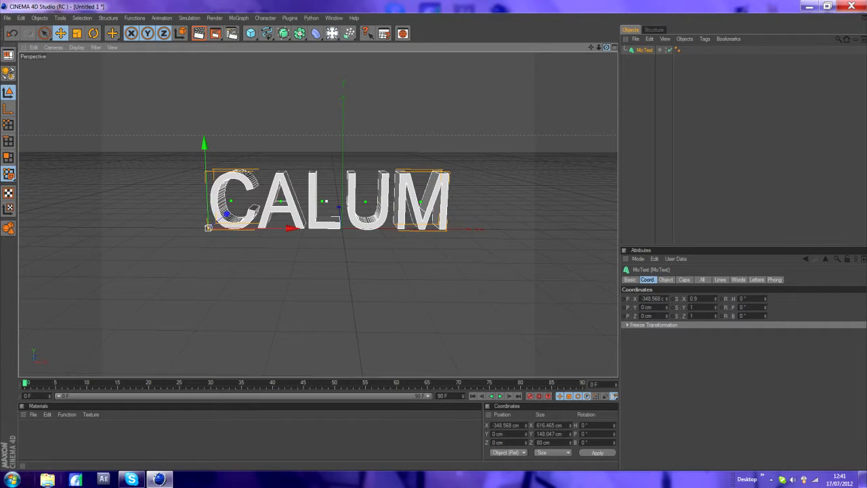
right_click(645, 51)
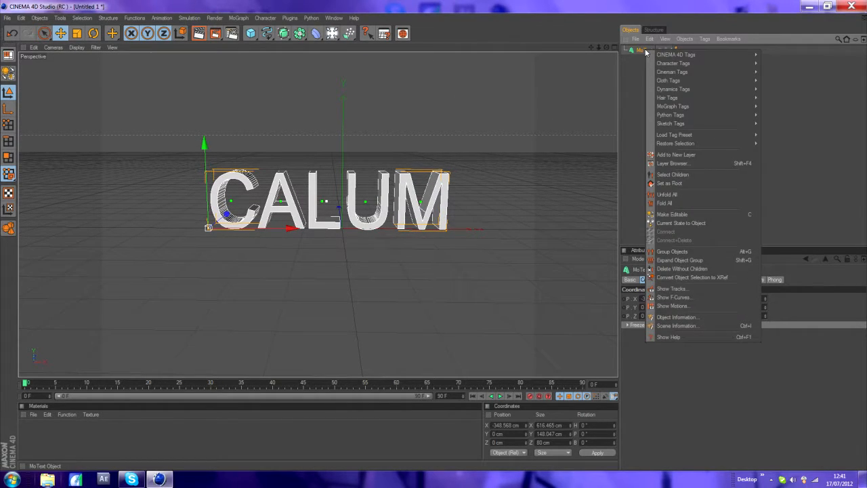
key(Escape)
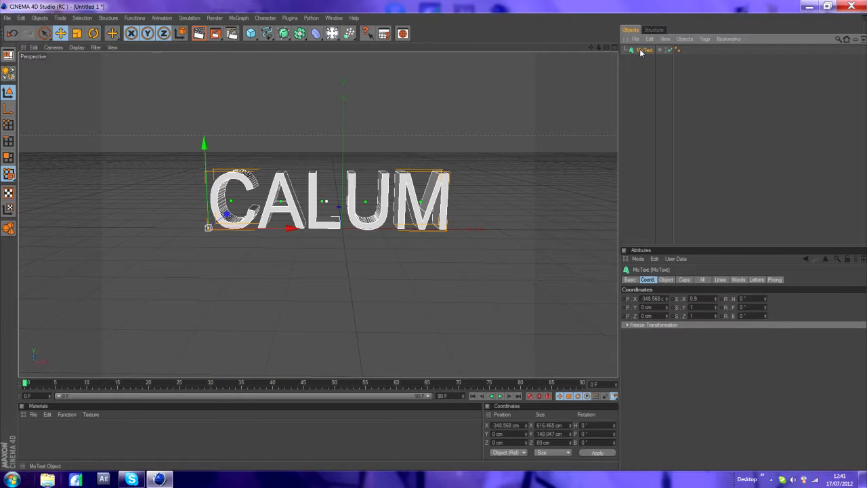
- Duplicate the MoText object in place
click(640, 53)
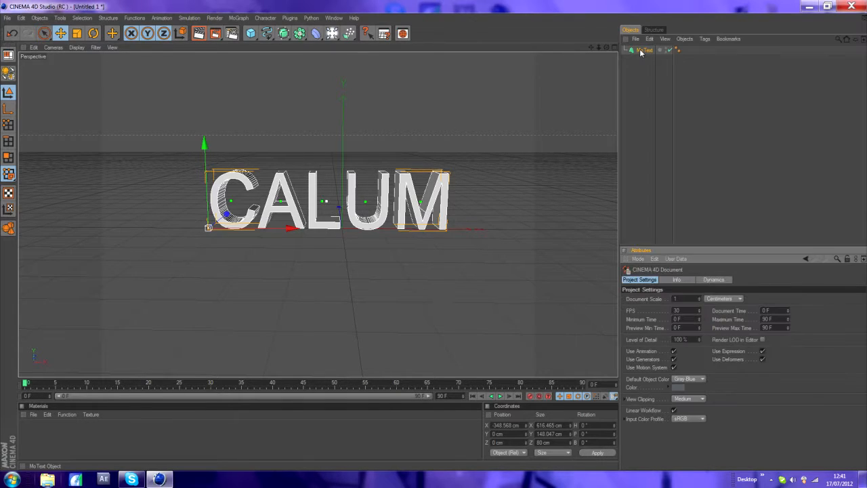
click(640, 51)
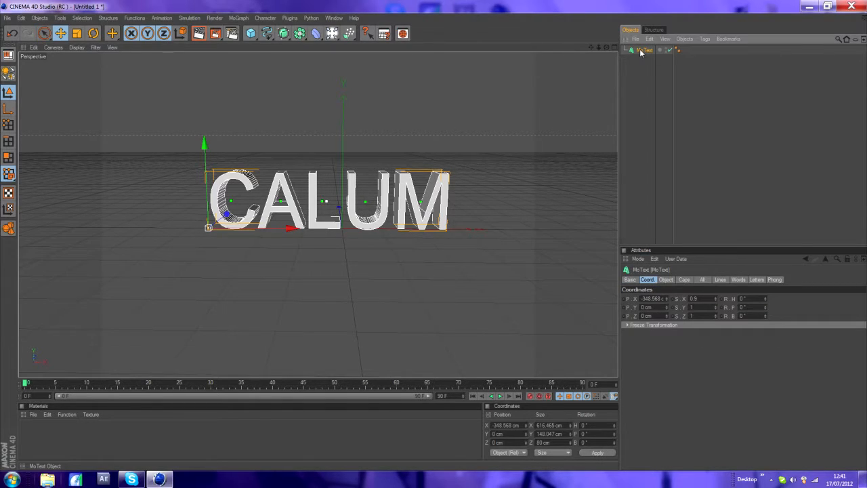
key(ctrl+c)
key(ctrl+v)
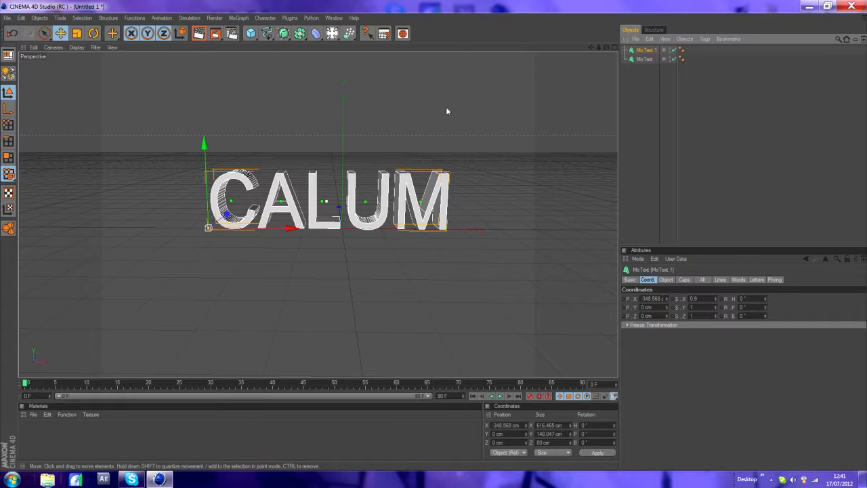
- Set the duplicated text's extrusion depth to 40
click(664, 280)
drag(676, 300, 646, 302)
text(40)
key(Return)
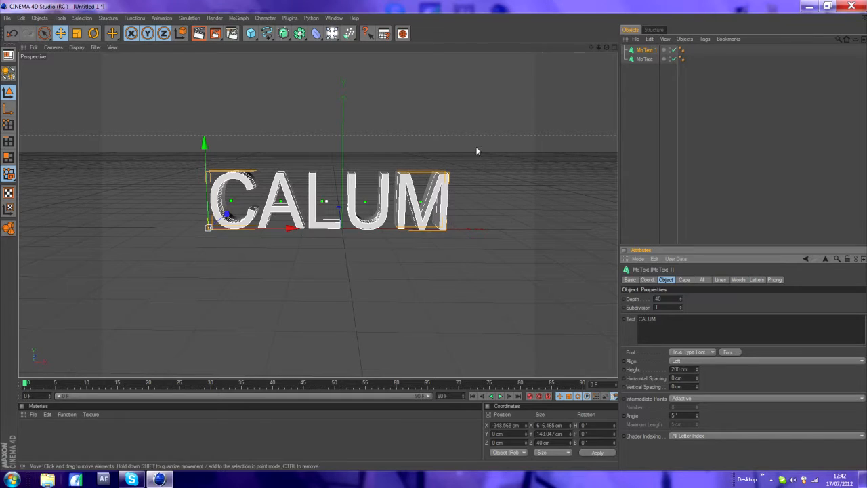
- Move the duplicated text back along the Z axis to about 20 cm
drag(226, 215, 229, 213)
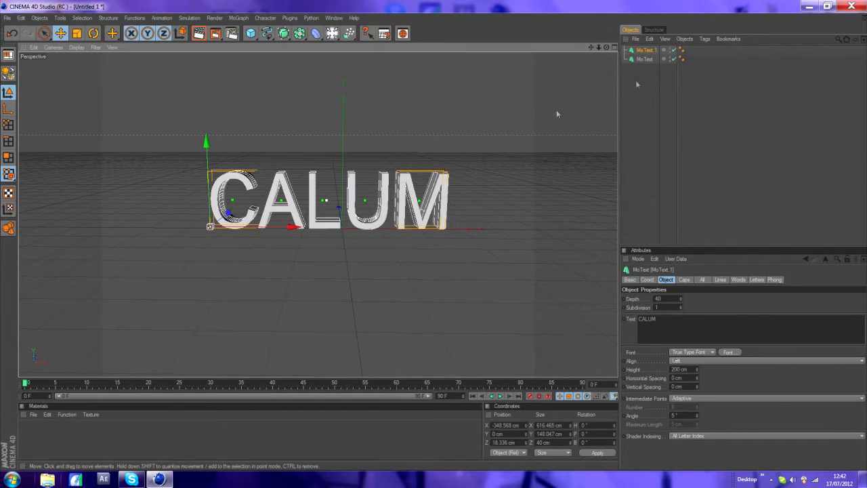
drag(606, 46, 545, 62)
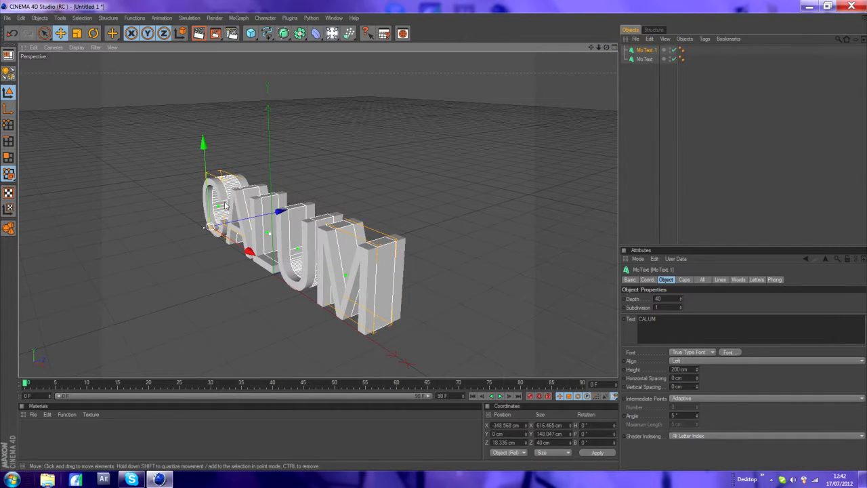
drag(262, 216, 263, 216)
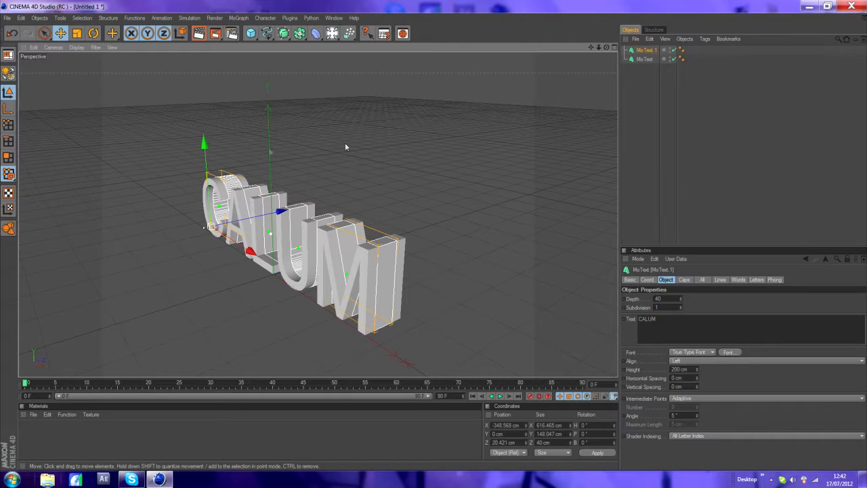
- Set both the start and end caps of the duplicated text to Fillet Cap
click(684, 279)
click(685, 325)
click(684, 333)
click(691, 357)
click(688, 350)
click(688, 325)
click(694, 357)
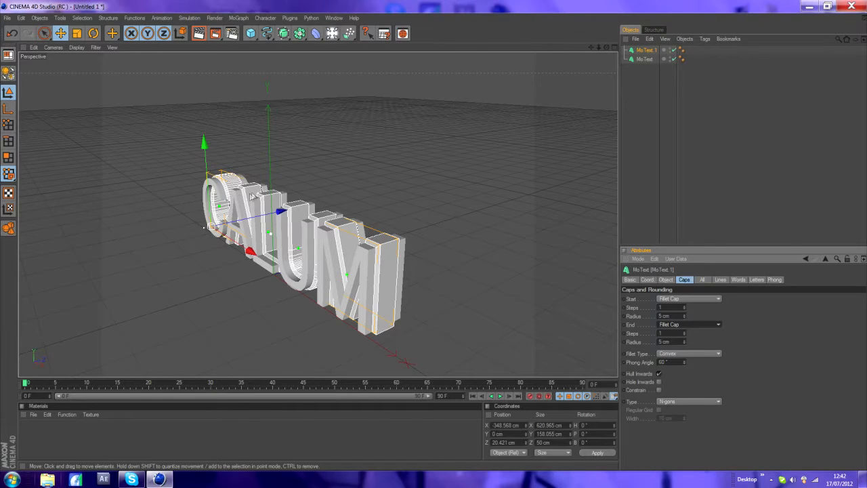
- Set the original text's depth to 60 and move it along the Z axis to about 9 cm
click(644, 59)
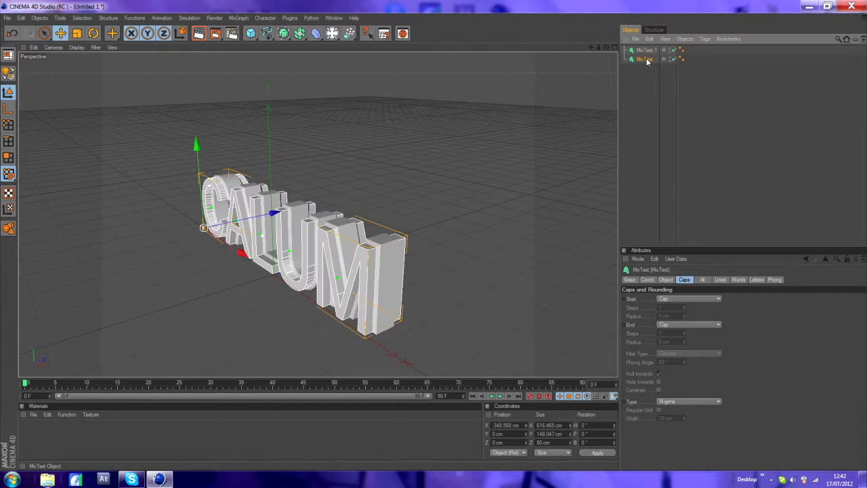
click(665, 280)
drag(681, 301, 667, 304)
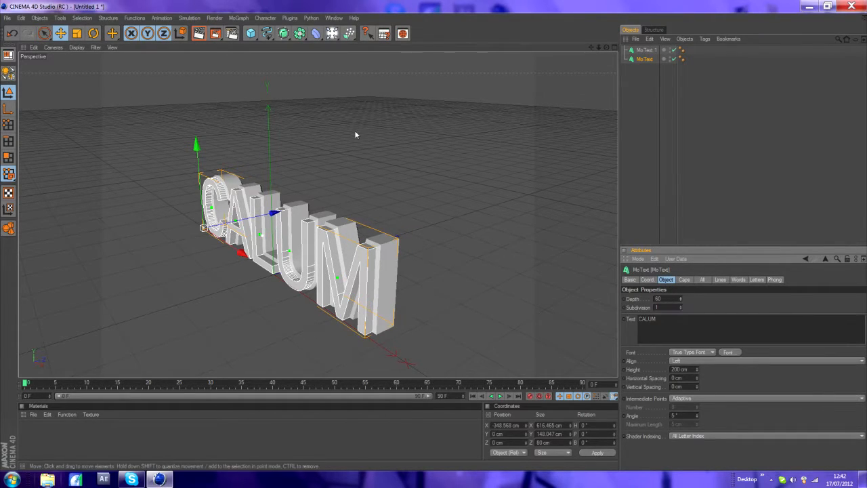
drag(276, 213, 282, 210)
drag(606, 47, 558, 30)
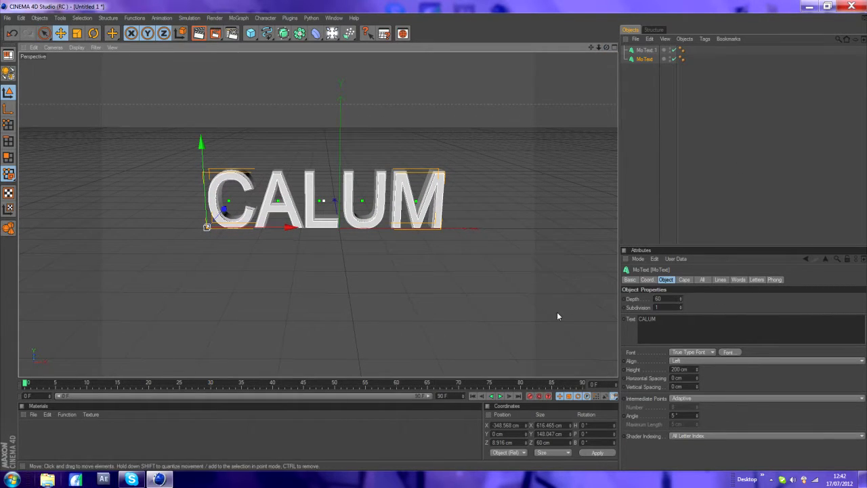
mouse_move(606, 47)
mouse_down()
mouse_move(584, 50)
mouse_move(599, 48)
mouse_up()
- Create a new material and set its color to bright blue, RGB 0, 144, 255
click(31, 415)
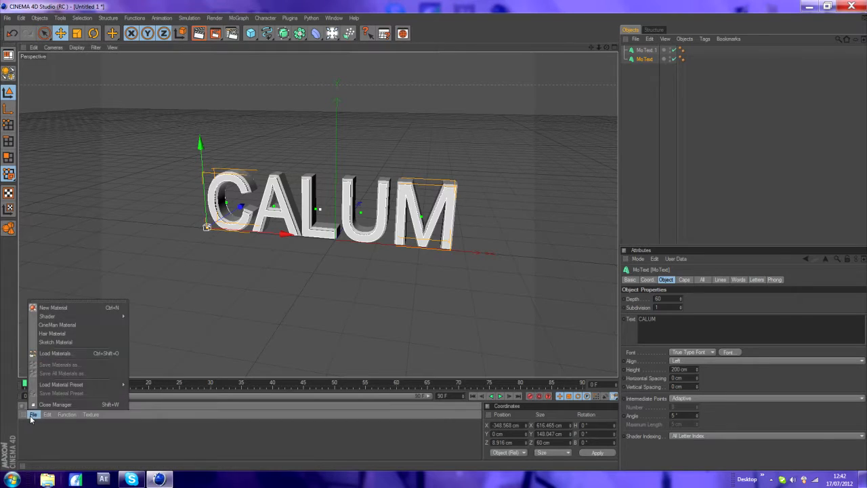
click(67, 308)
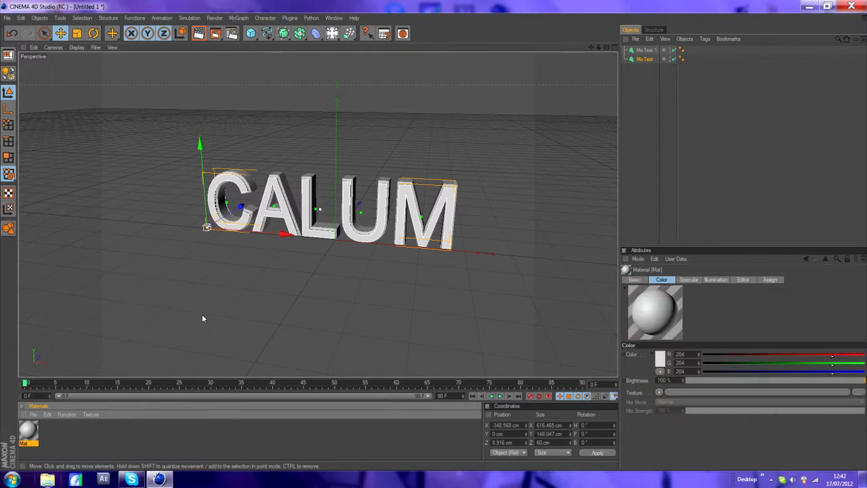
double_click(29, 432)
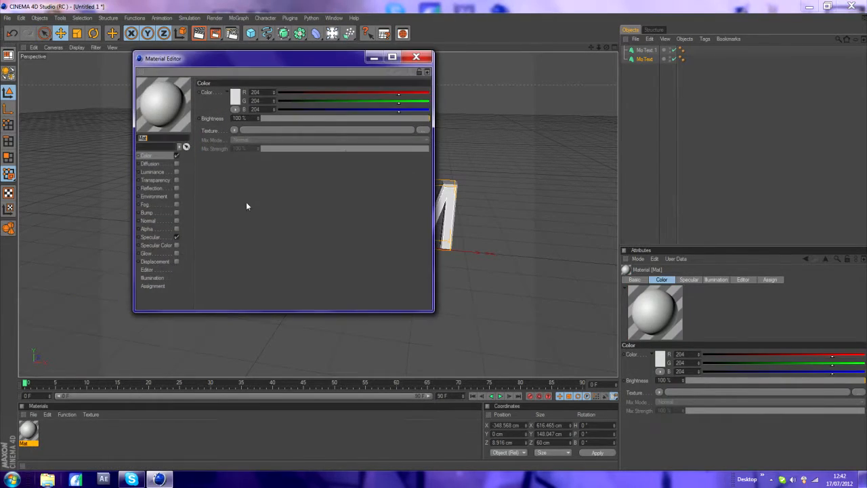
click(234, 97)
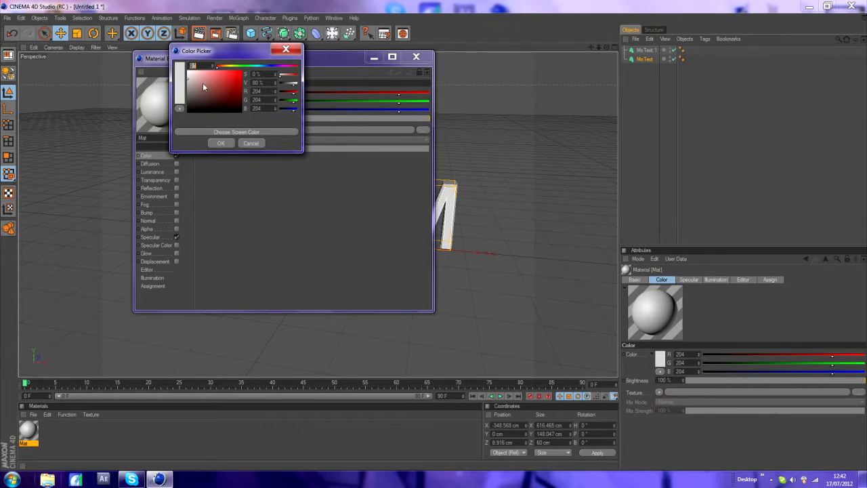
click(241, 71)
drag(255, 65, 263, 65)
click(218, 144)
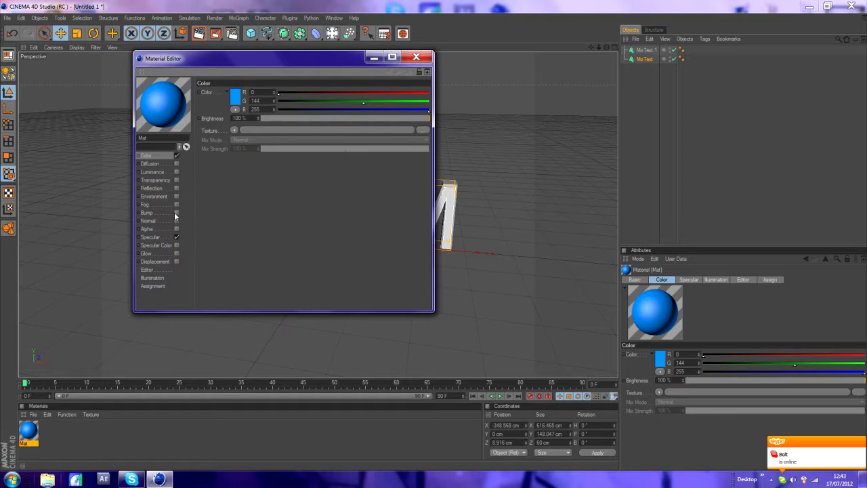
- Enable reflection on the blue material with a Fresnel texture at 50% brightness, and apply the material to the original text
click(176, 189)
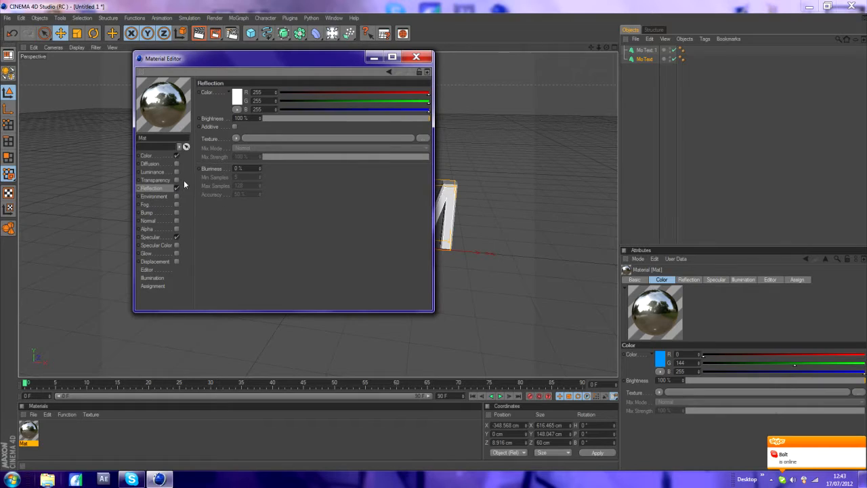
click(236, 139)
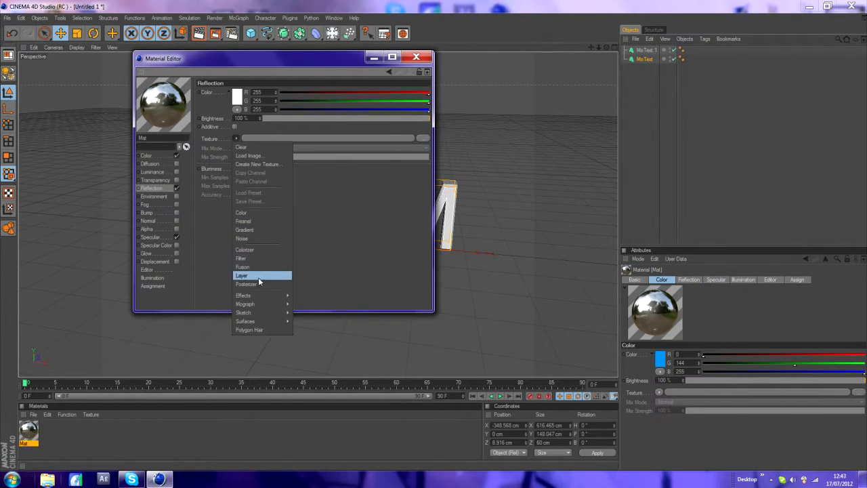
click(261, 220)
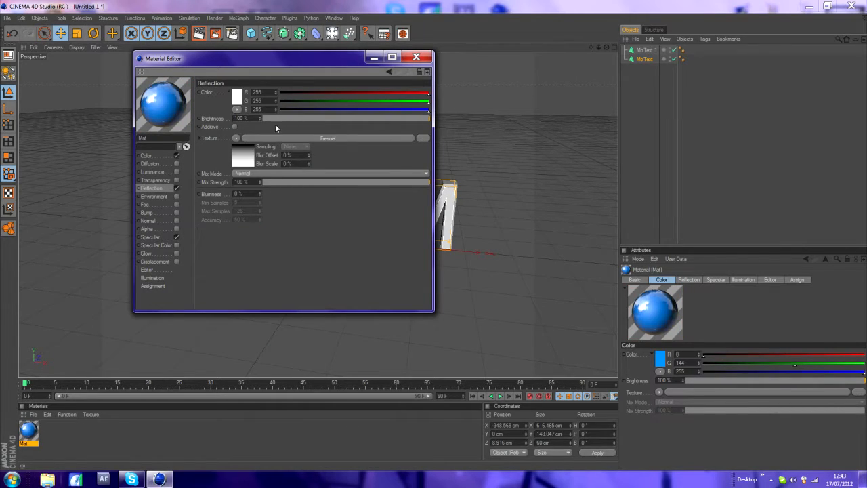
click(345, 118)
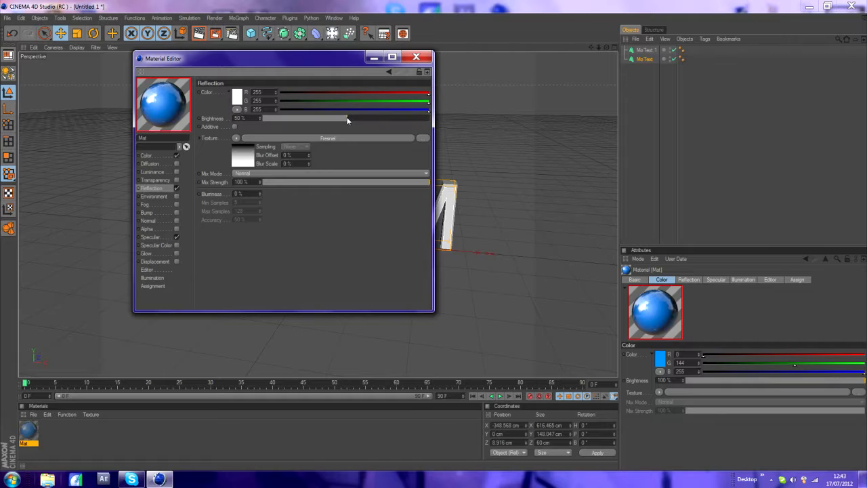
click(416, 56)
drag(34, 433, 235, 183)
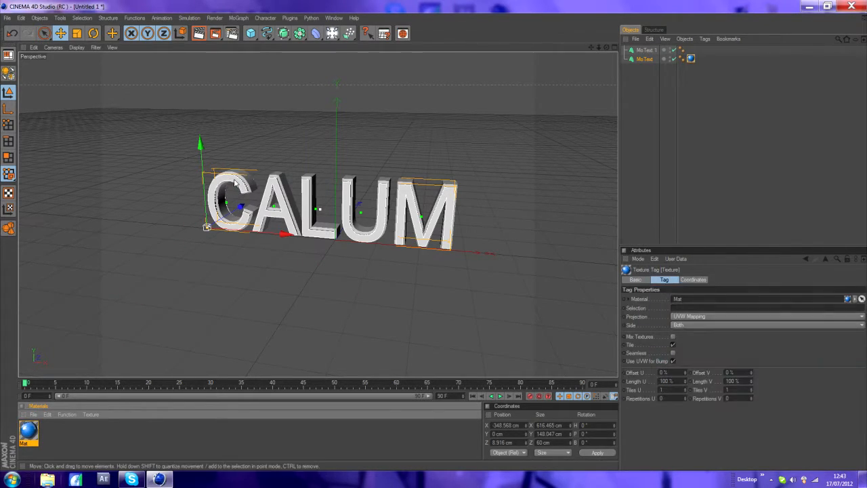
drag(691, 58, 691, 59)
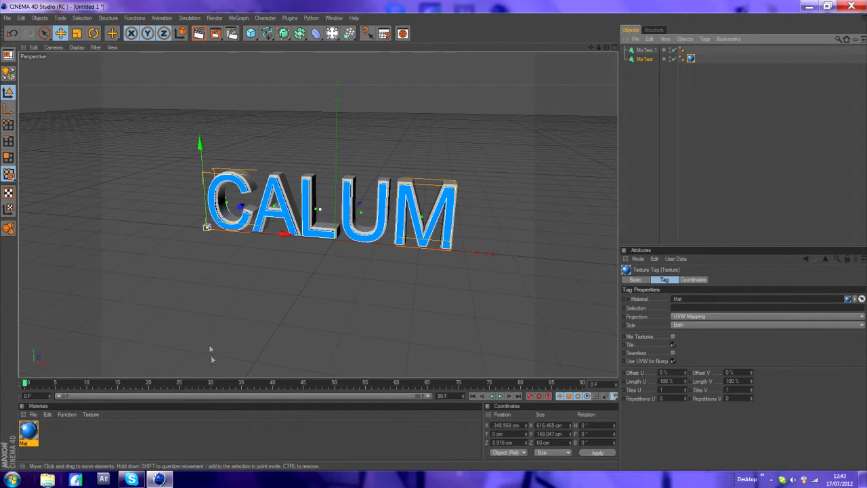
- Duplicate the blue material and set one of the two materials' color to white, RGB 255, 255, 255
click(29, 431)
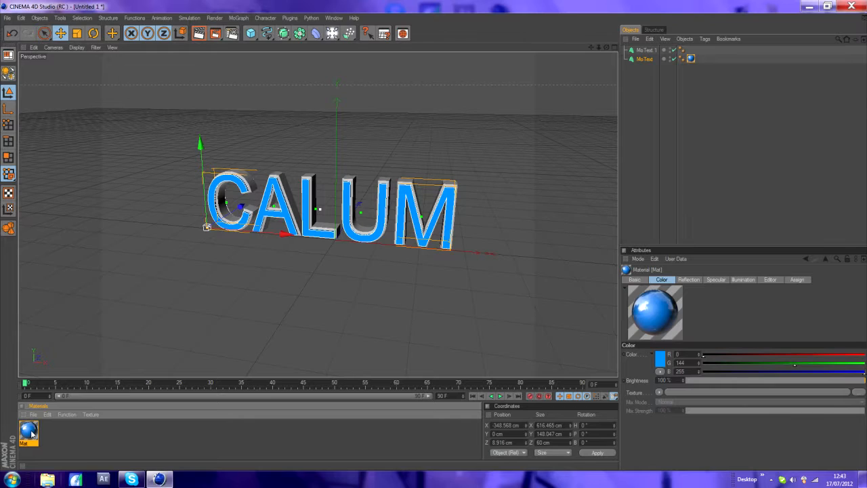
ctrl+drag(31, 433, 46, 440)
click(50, 431)
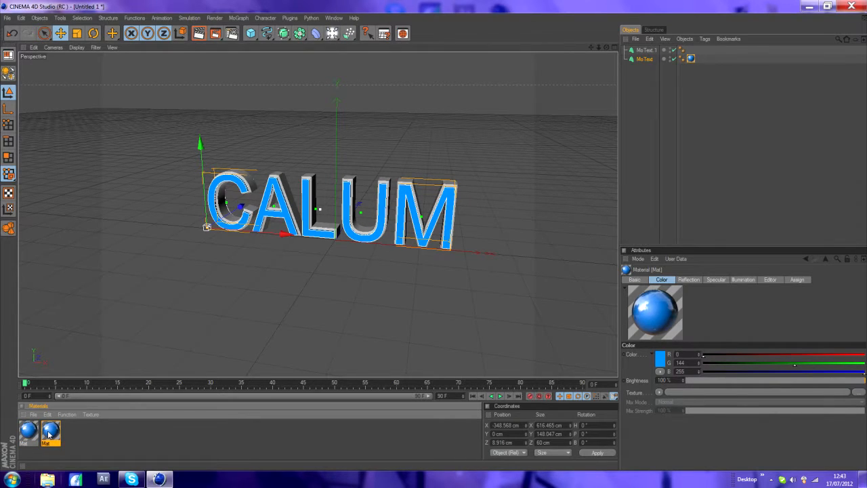
double_click(49, 432)
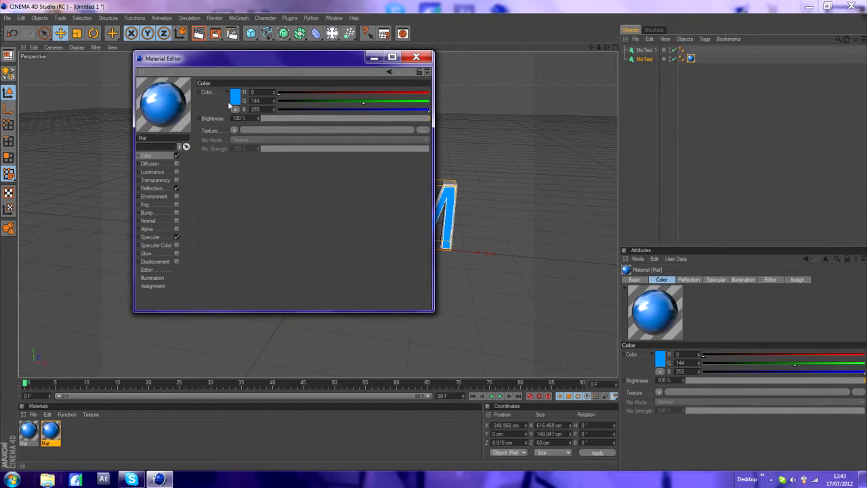
click(231, 103)
click(186, 67)
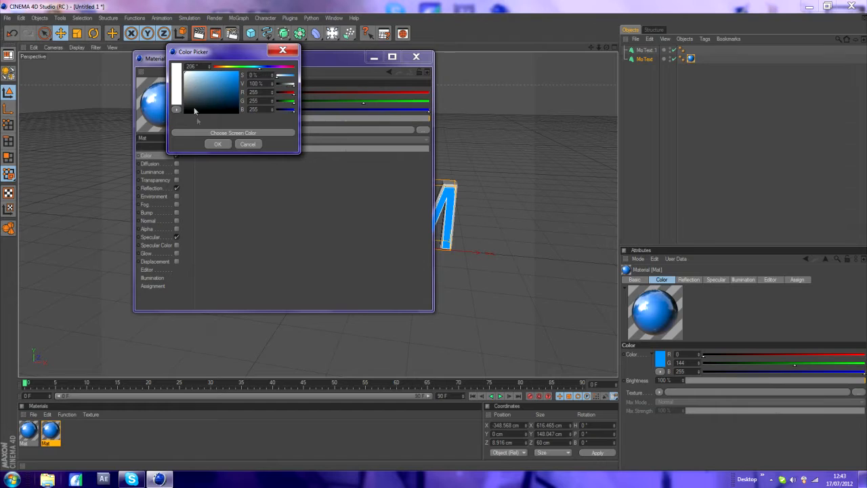
click(217, 145)
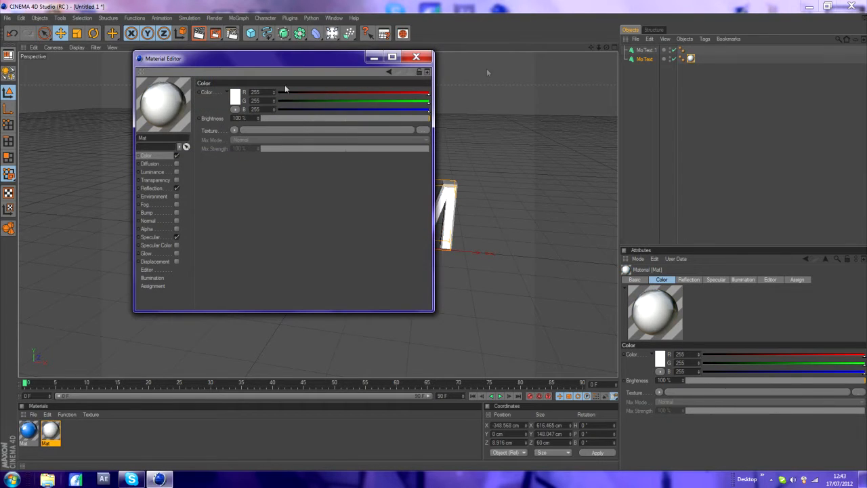
click(416, 56)
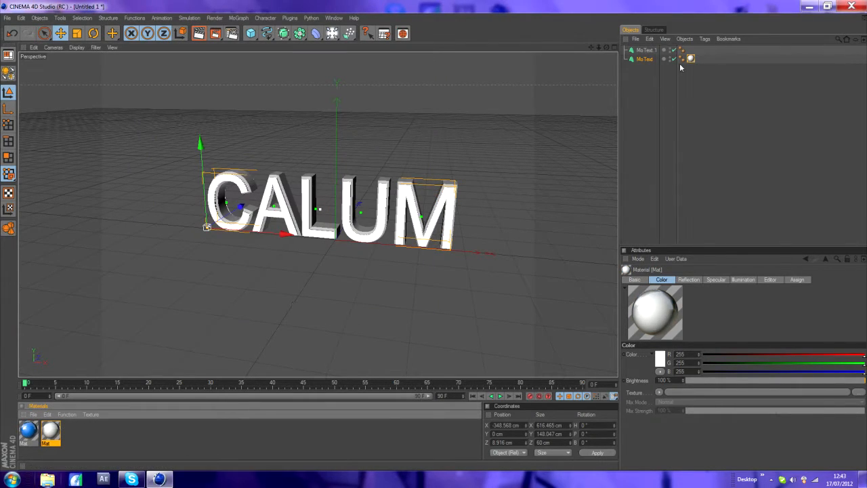
- Assign the white material to the duplicated text and the blue material to the original text, and test-render the view
drag(50, 430, 677, 49)
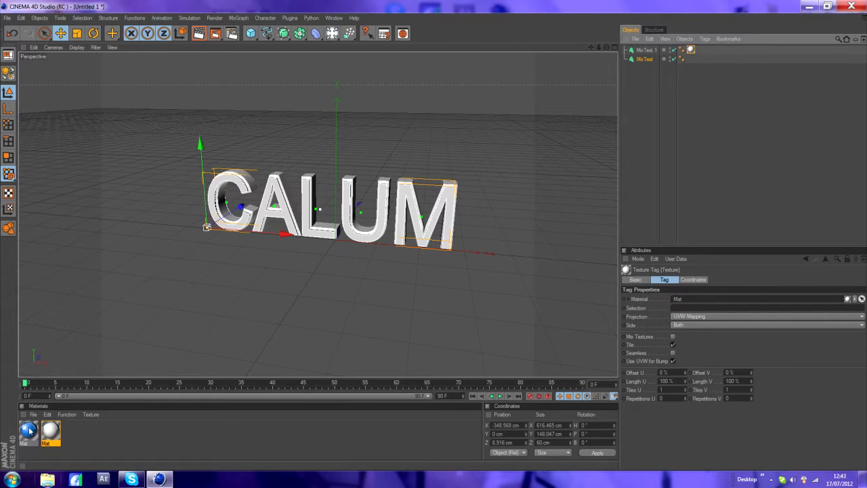
drag(224, 183, 227, 182)
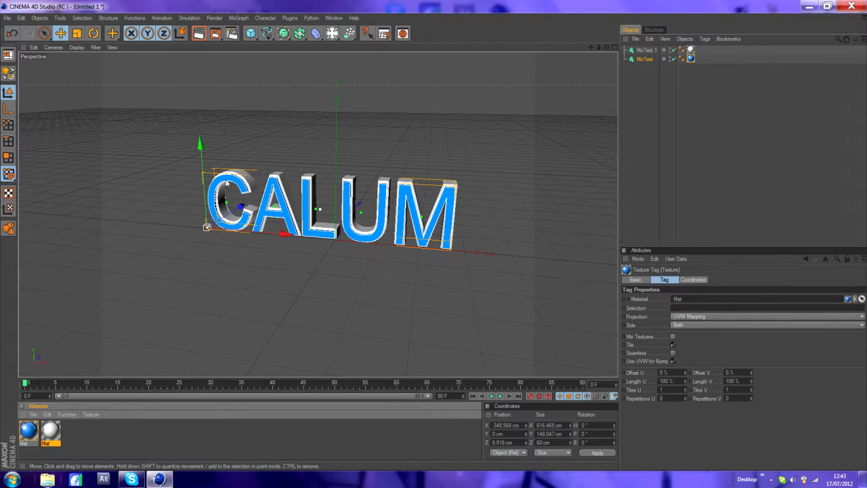
click(198, 33)
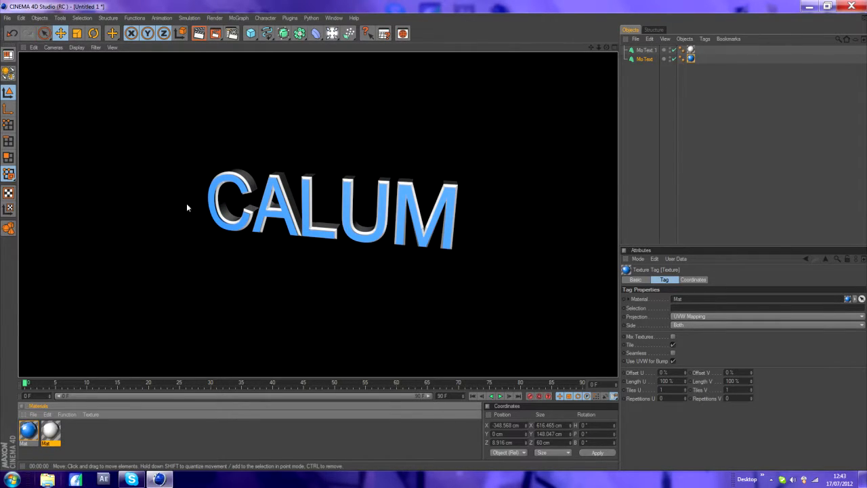
click(607, 46)
drag(606, 46, 606, 35)
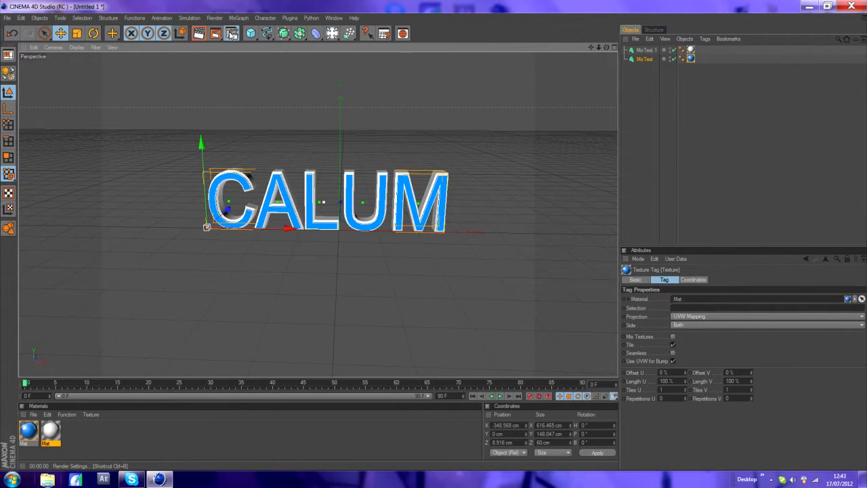
- Add the Global Illumination effect to the render settings
click(231, 33)
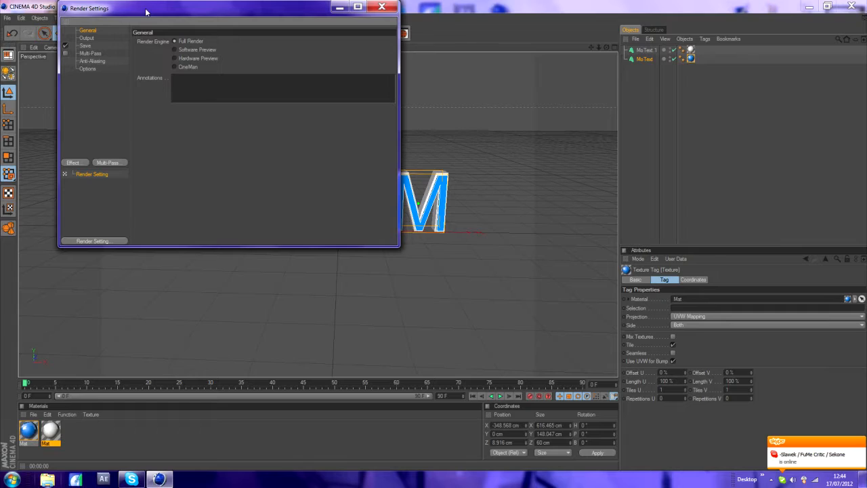
click(74, 164)
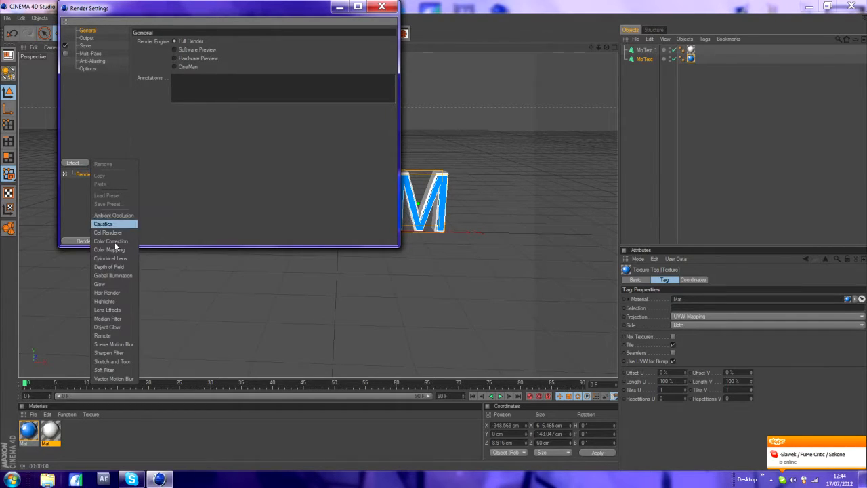
click(114, 276)
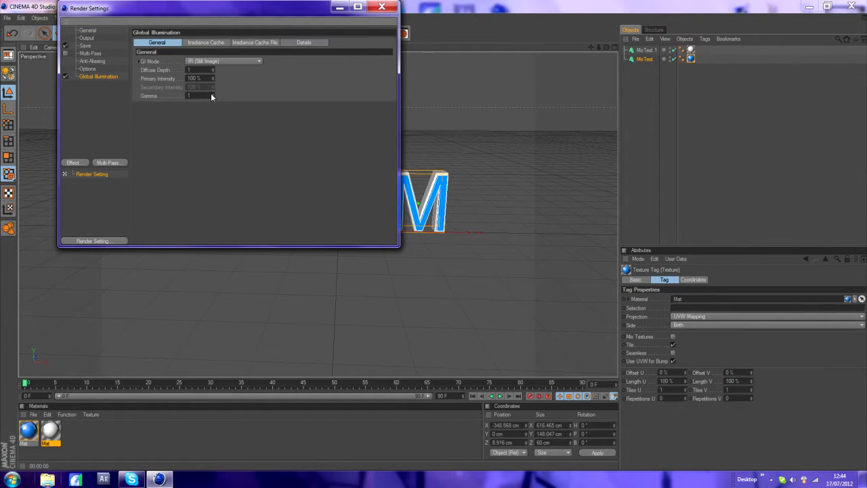
click(212, 94)
- Set the irradiance cache's stochastic samples and record density to Low
click(206, 42)
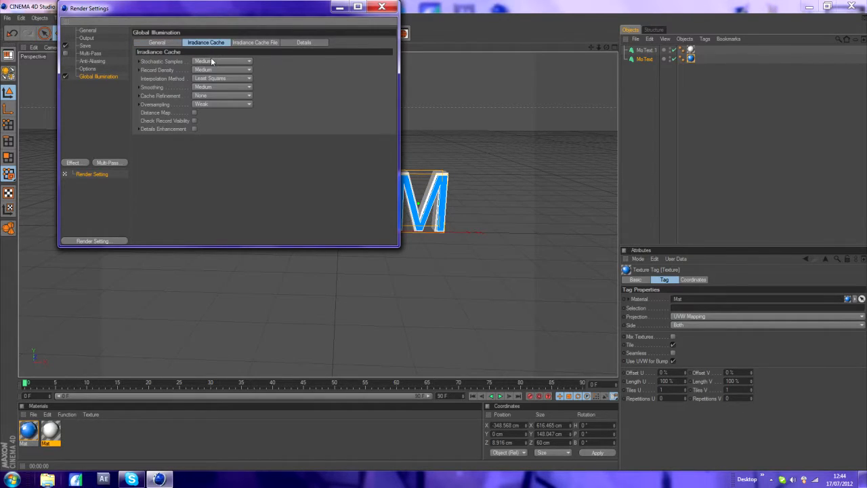
click(212, 60)
click(211, 69)
click(211, 69)
click(219, 97)
click(216, 70)
click(220, 95)
- Enable Auto Save for the irradiance cache file and recheck the stochastic samples setting, keeping it at Low
click(256, 42)
click(175, 94)
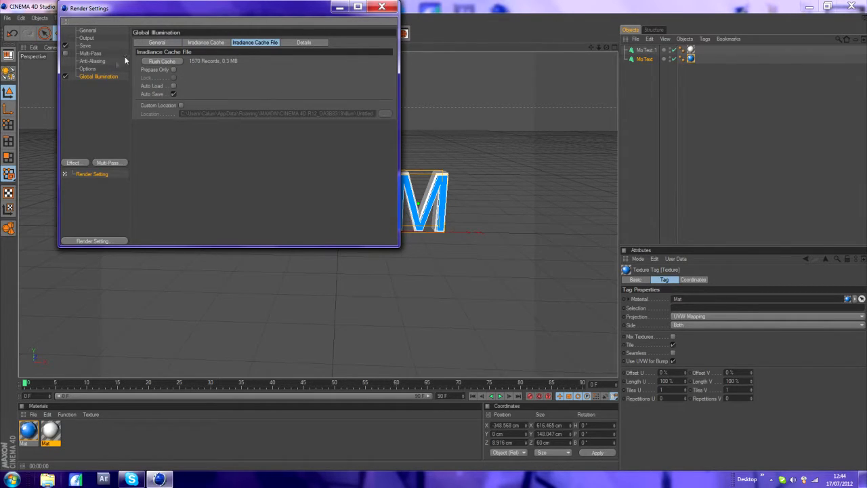
click(210, 41)
click(221, 60)
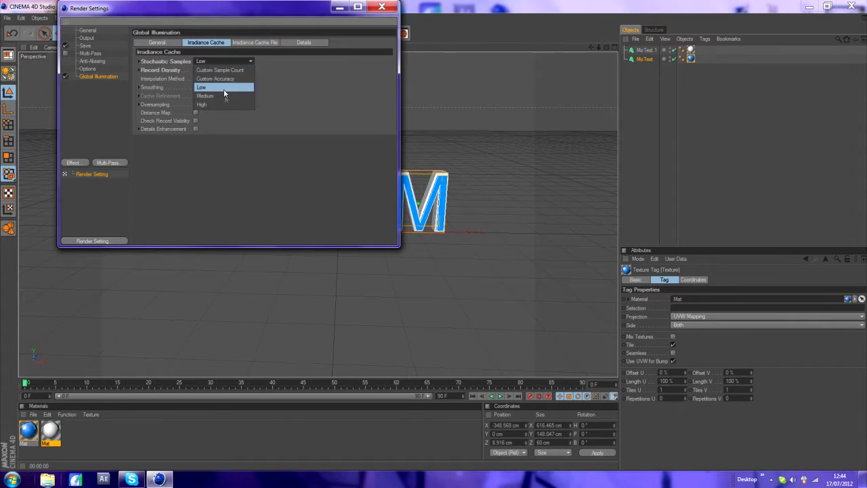
click(221, 65)
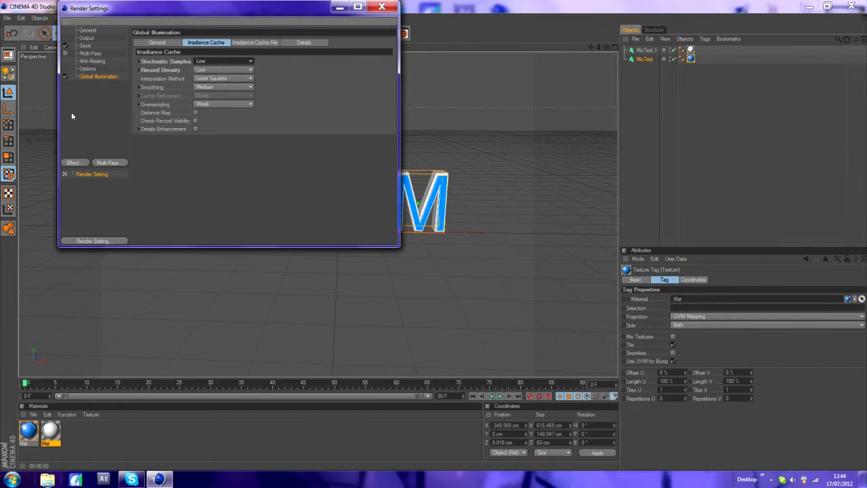
- Add the Ambient Occlusion effect with 20% contrast and check the available save formats before leaving the render settings
click(72, 162)
click(108, 215)
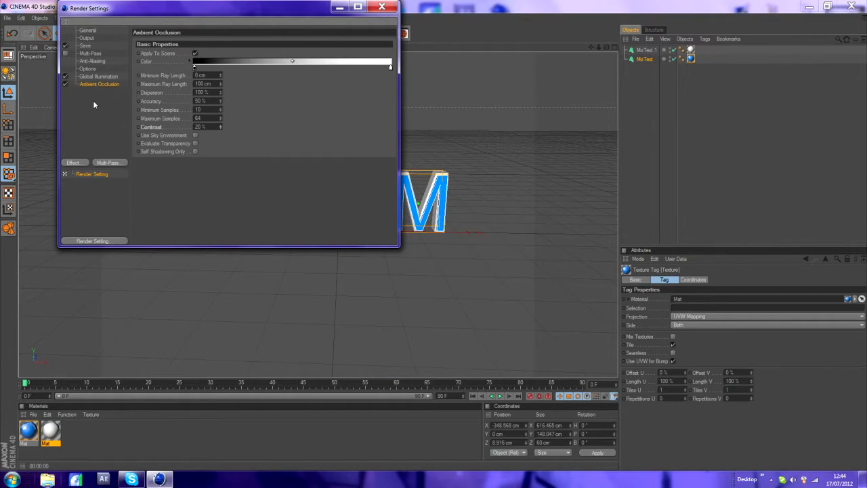
click(85, 46)
click(211, 67)
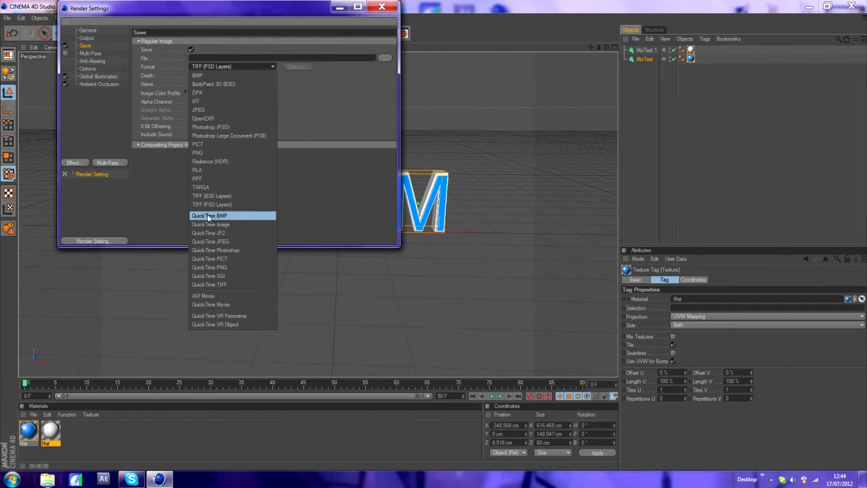
key(Escape)
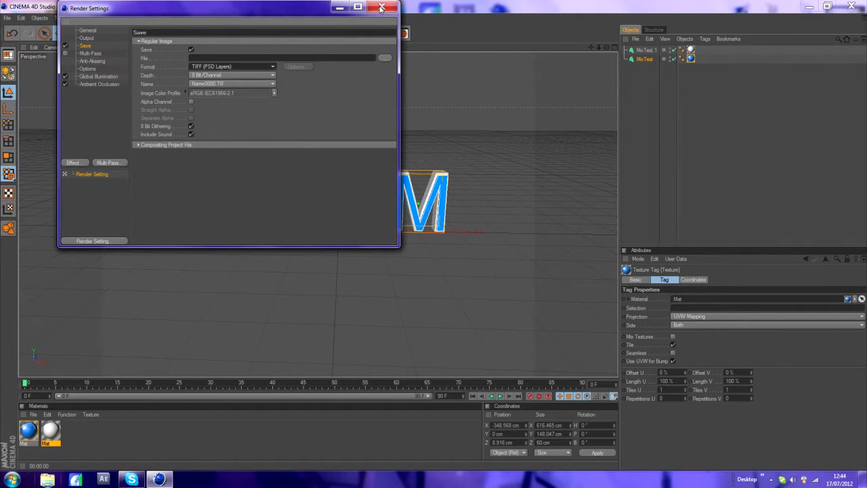
click(382, 8)
- Test-render the view and add an omni light to the scene
click(201, 36)
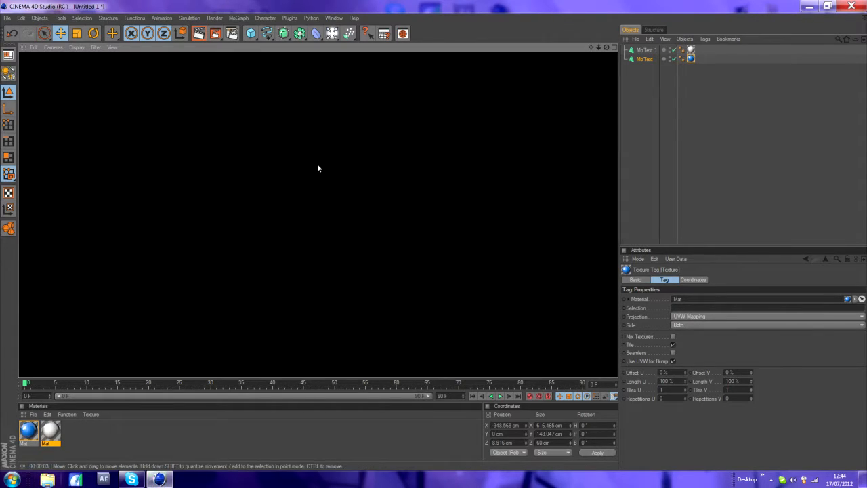
drag(332, 142, 333, 139)
click(332, 33)
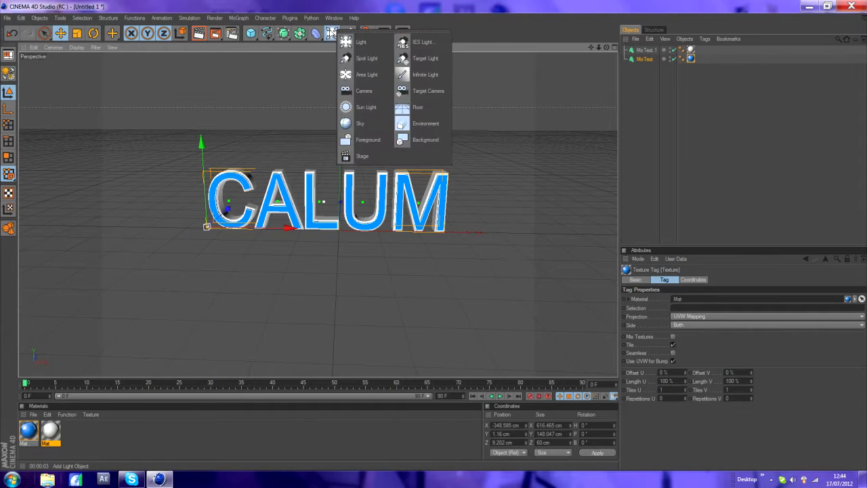
click(350, 43)
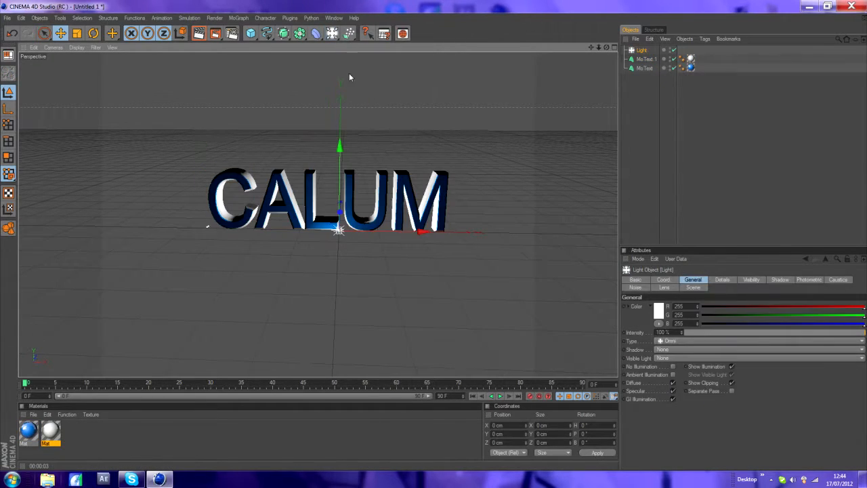
click(331, 34)
- Move the light in front of and above the text, to about X -165 cm, Y 352 cm, Z -544 cm
drag(606, 48, 590, 42)
drag(347, 215, 306, 299)
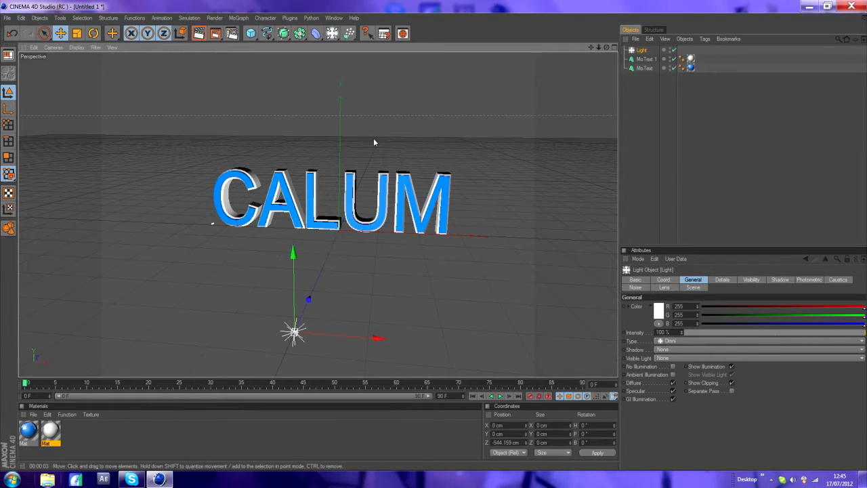
drag(293, 253, 291, 64)
drag(291, 108, 176, 64)
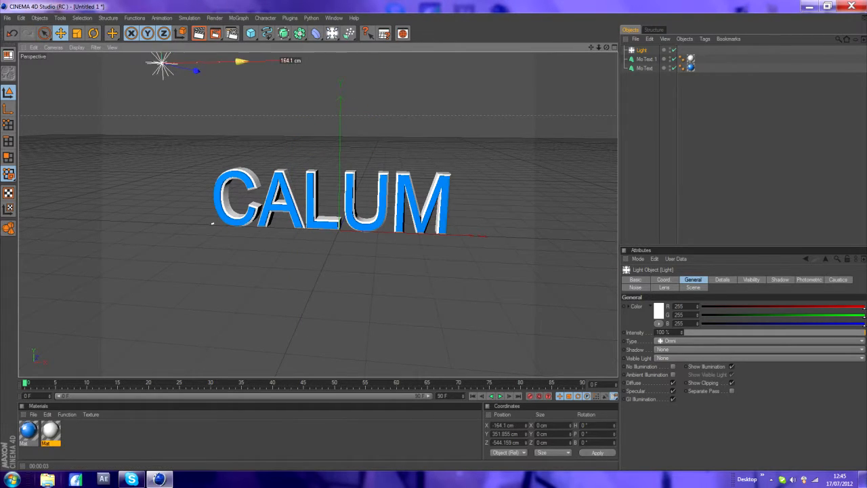
- Duplicate the light and move the copy along the X axis to about 231 cm
click(648, 52)
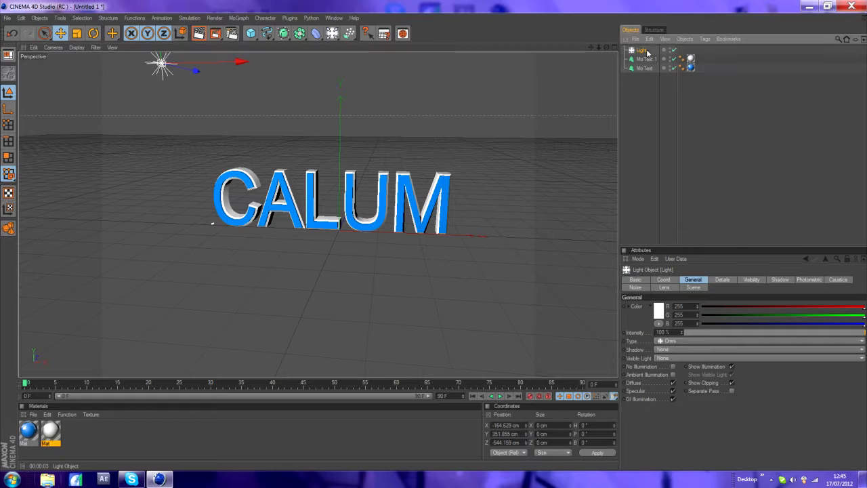
key(ctrl+c)
key(ctrl+v)
drag(242, 61, 621, 42)
- Test-render the two-light setup and open the GreyscalegorillaLightKitPro1 library from the Content Browser favorites
click(199, 33)
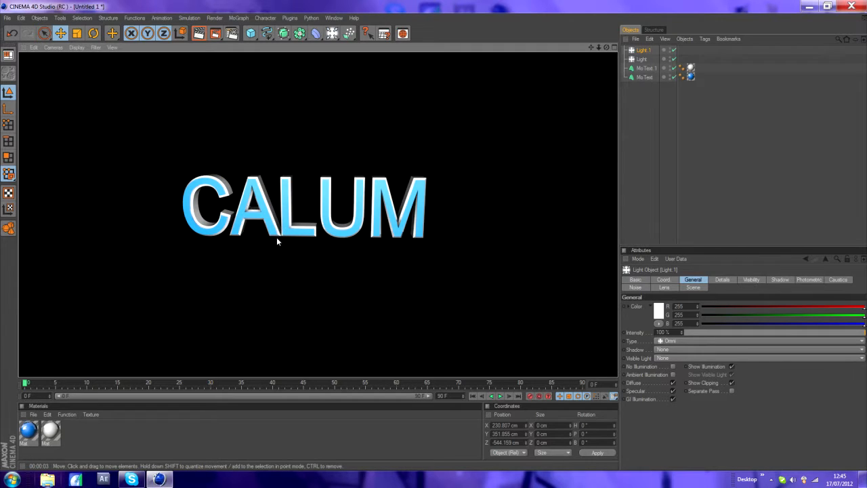
click(279, 197)
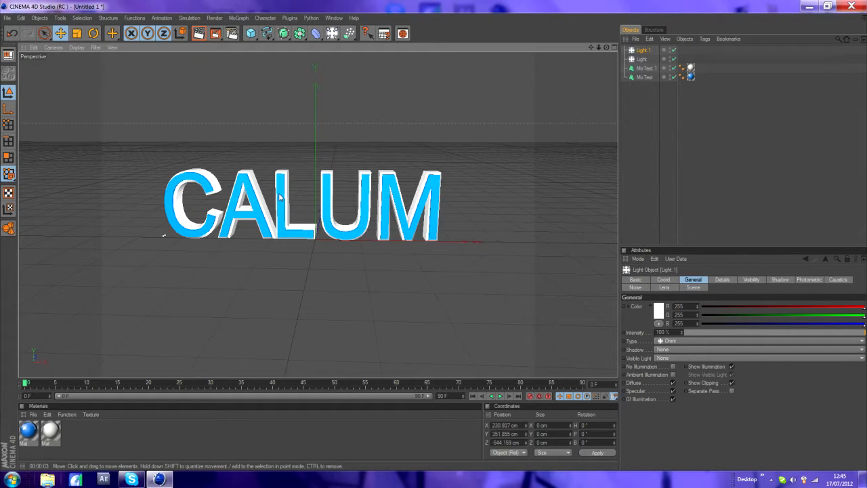
click(398, 30)
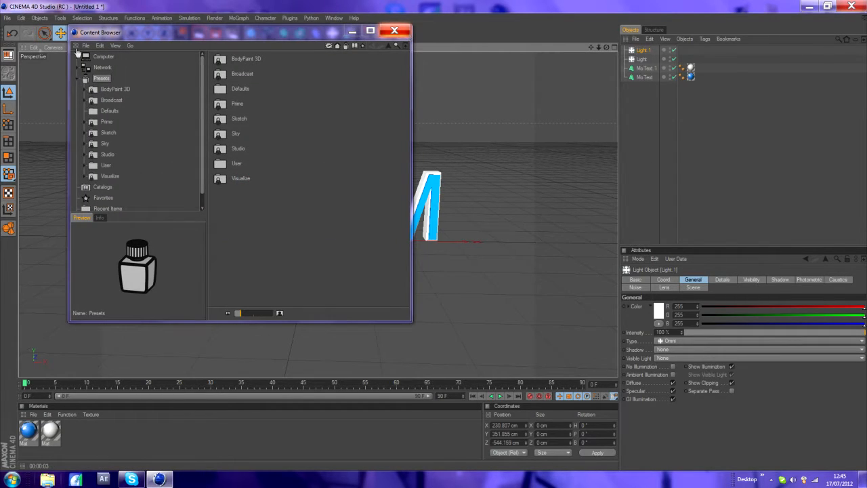
click(79, 79)
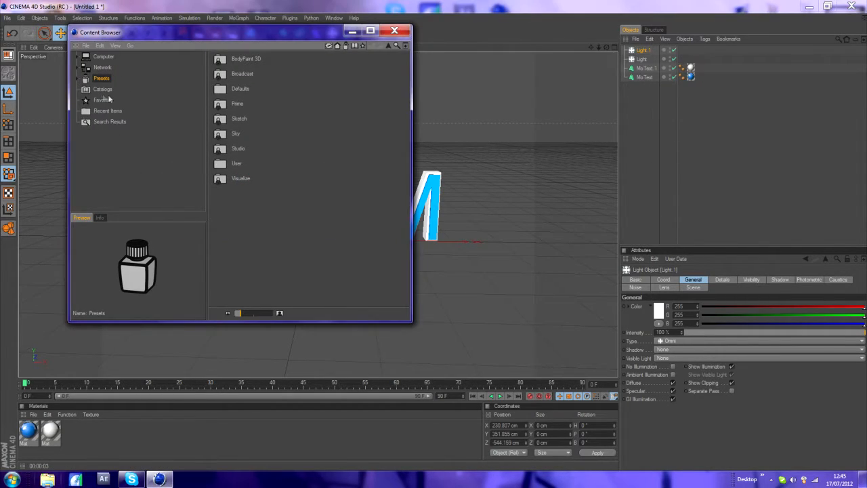
click(104, 101)
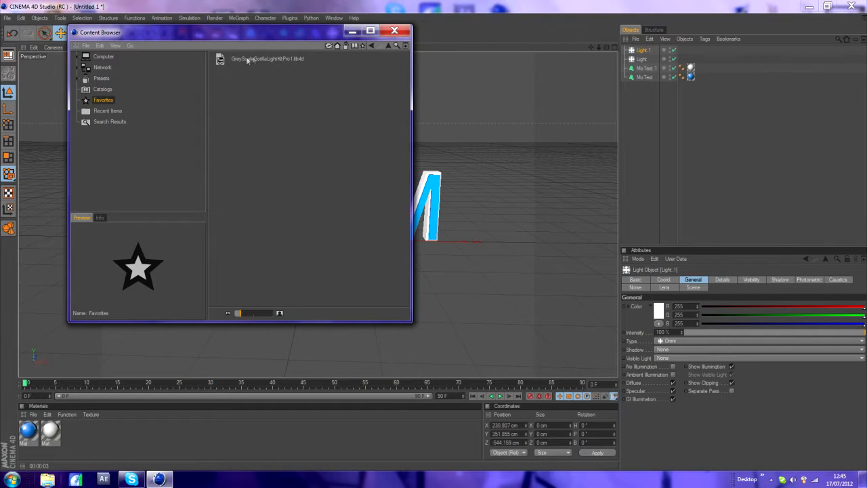
click(268, 60)
double_click(267, 59)
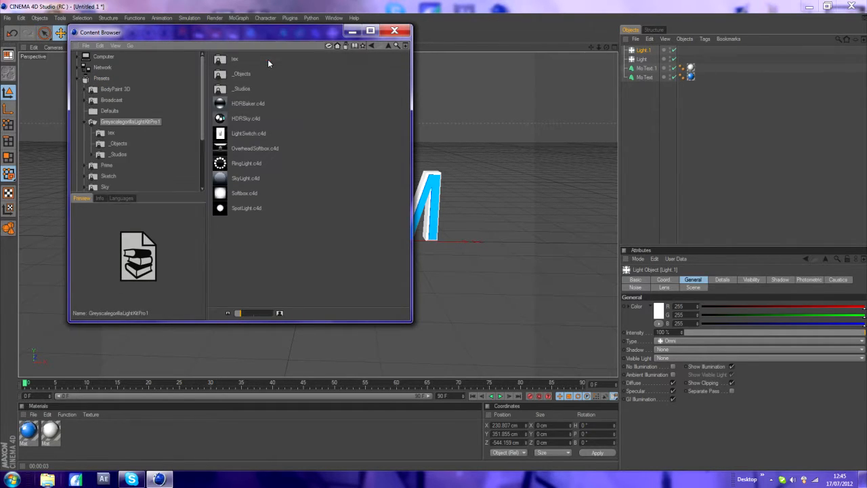
- Look through the light kit's studio presets and add the OverheadSoftbox.c4d preset to the scene
click(257, 147)
click(244, 89)
double_click(244, 89)
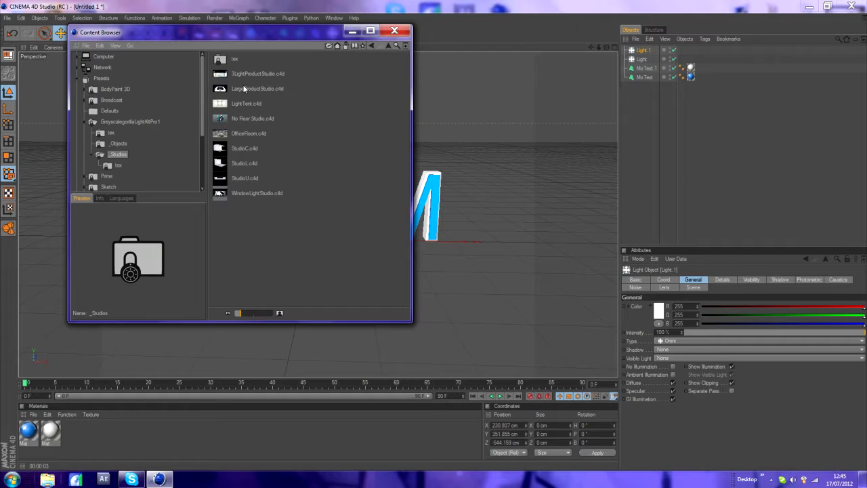
click(241, 180)
click(243, 103)
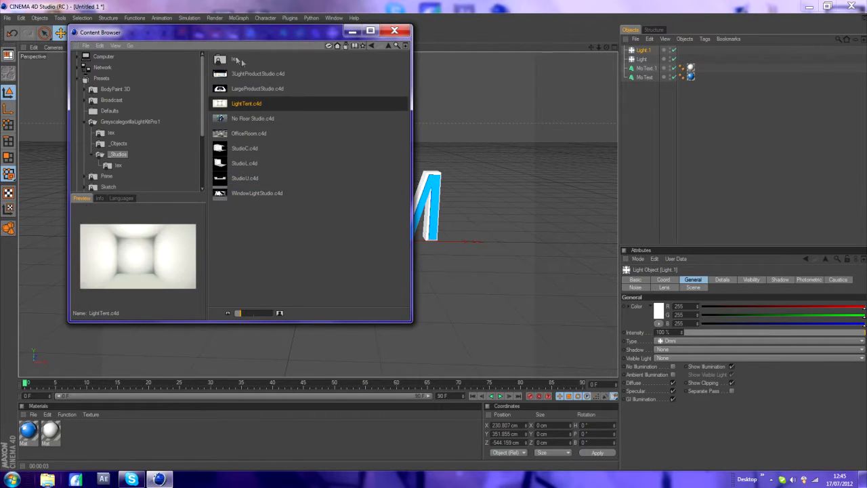
click(118, 144)
click(122, 122)
double_click(254, 148)
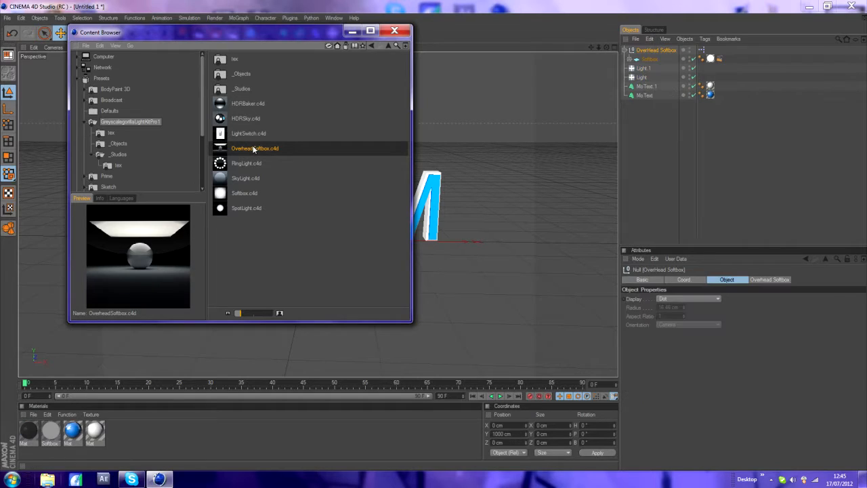
click(394, 30)
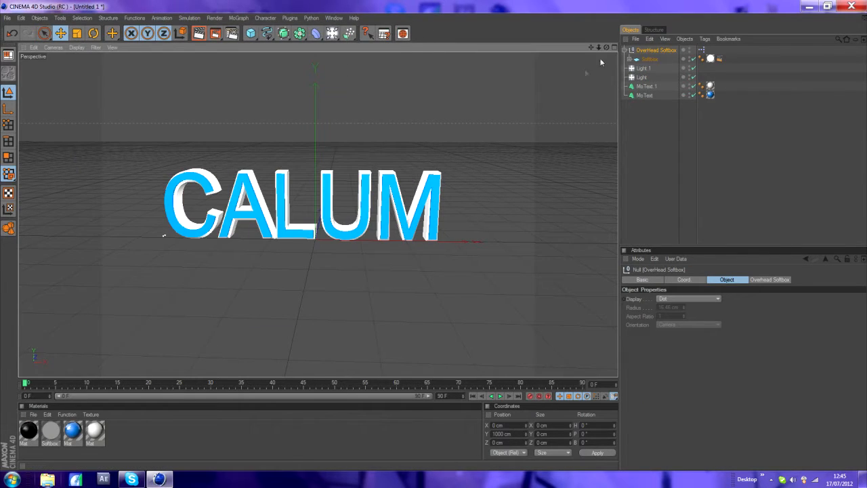
- Lower the overhead softbox above the text to about Y 609 cm and test-render the view
scroll(480, 111, down, 10)
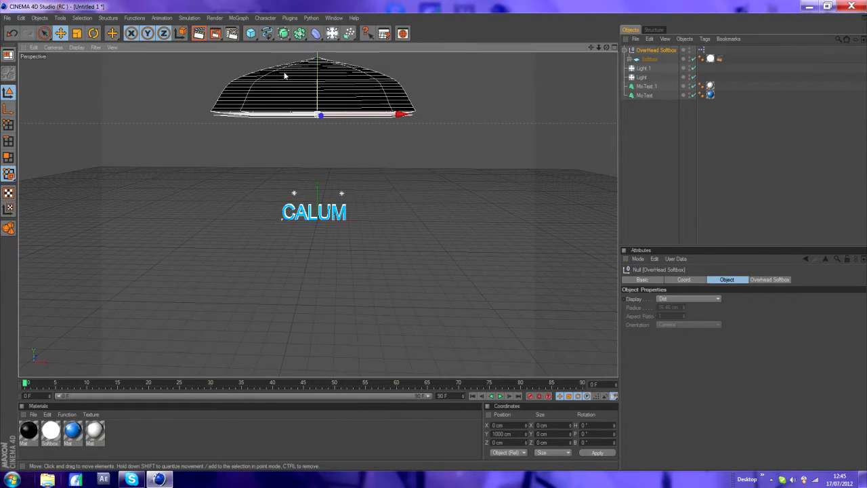
drag(284, 76, 305, 151)
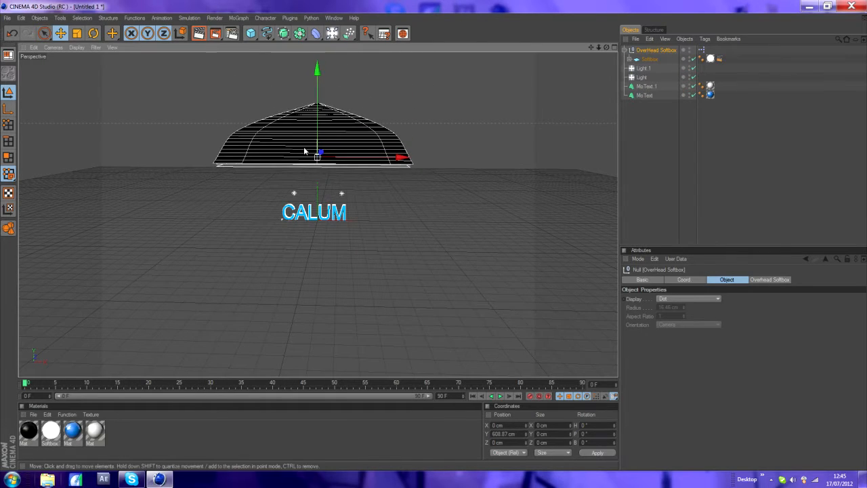
scroll(306, 150, up, 8)
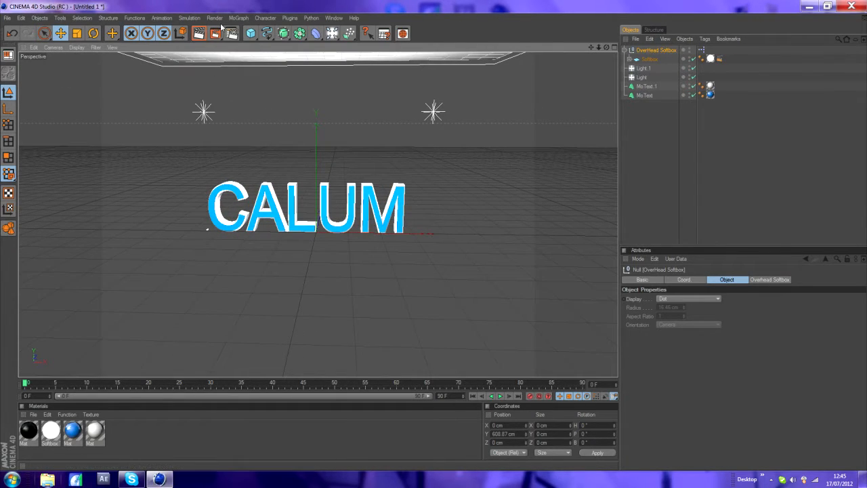
click(199, 33)
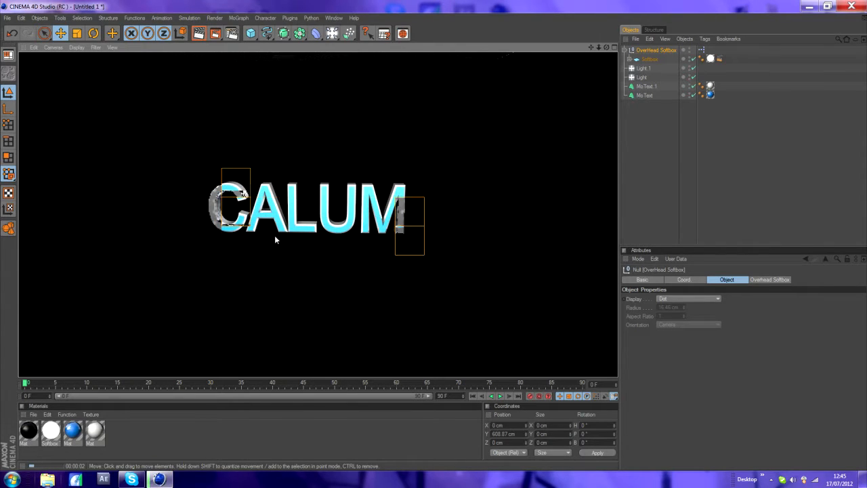
click(254, 260)
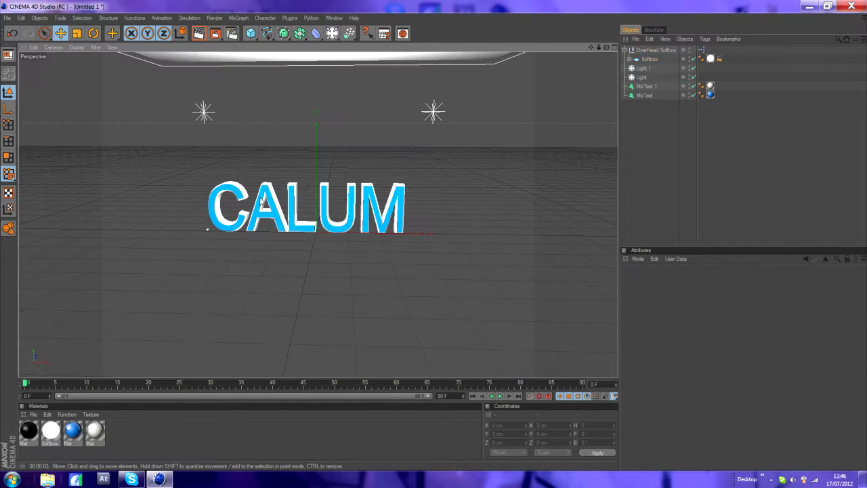
- Add a plane under the text and enlarge it to about 1140 cm wide by 511 cm deep
click(253, 33)
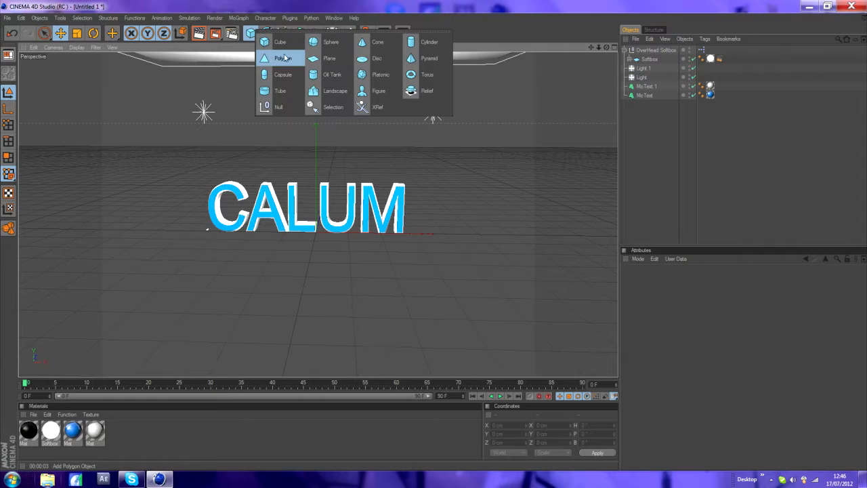
click(323, 60)
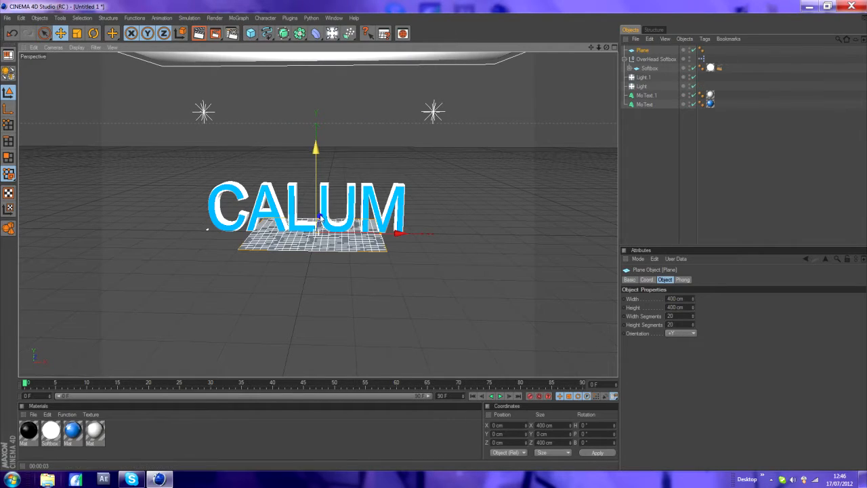
drag(207, 230, 94, 254)
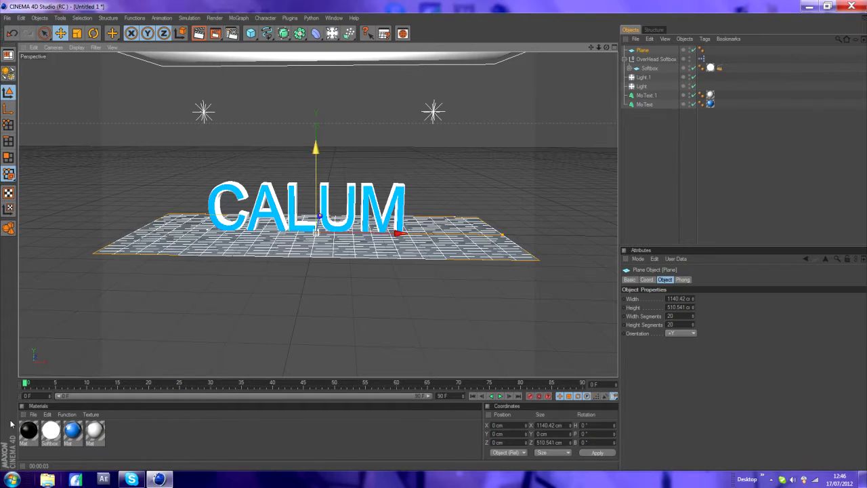
- Duplicate the white material, turn off reflection on the copy and apply it to the floor plane
click(94, 430)
double_click(119, 432)
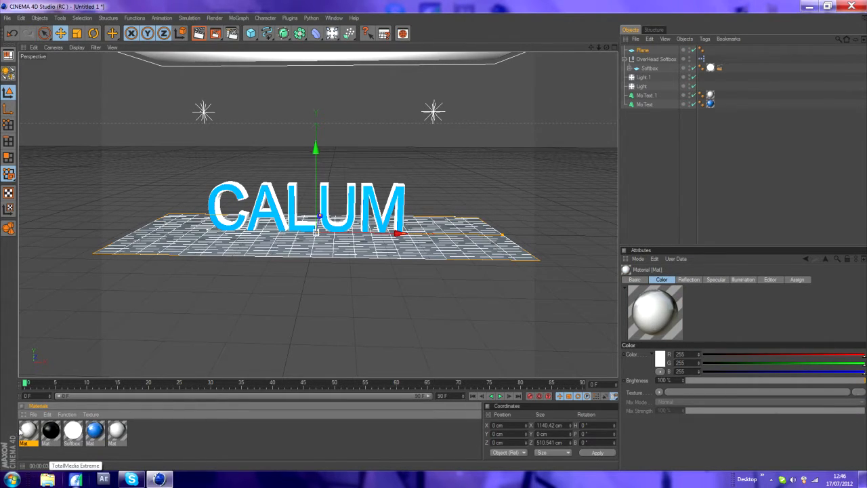
click(117, 432)
double_click(26, 432)
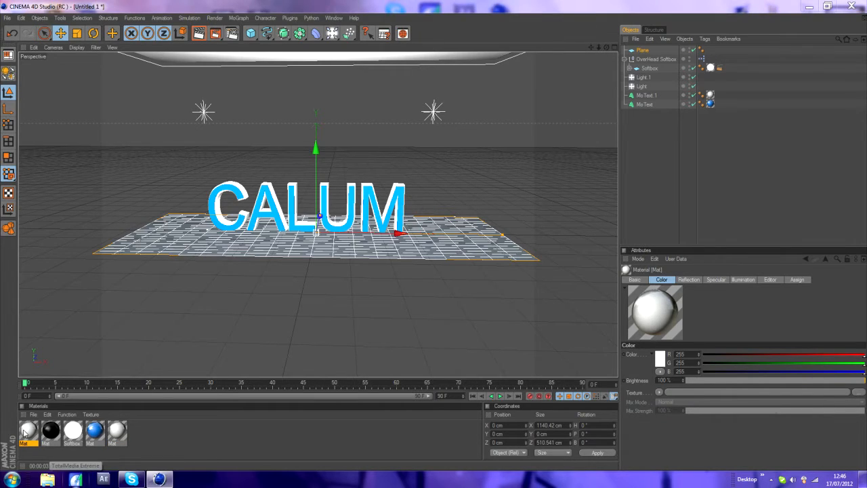
click(176, 188)
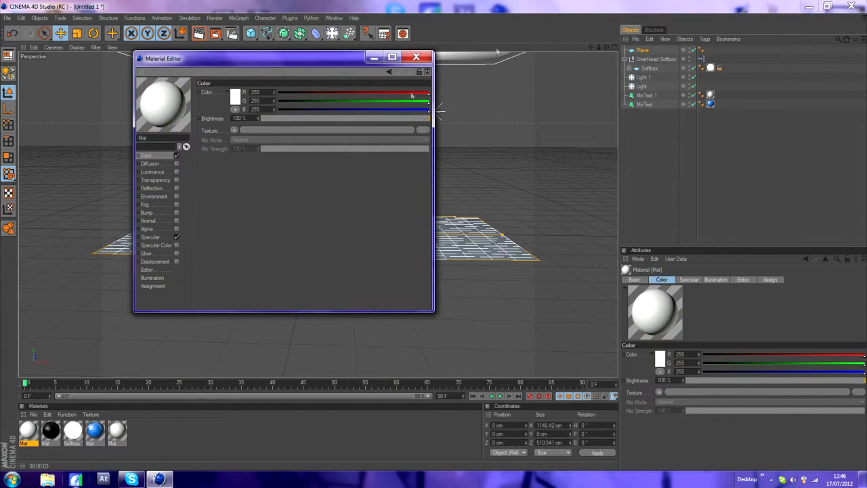
click(416, 56)
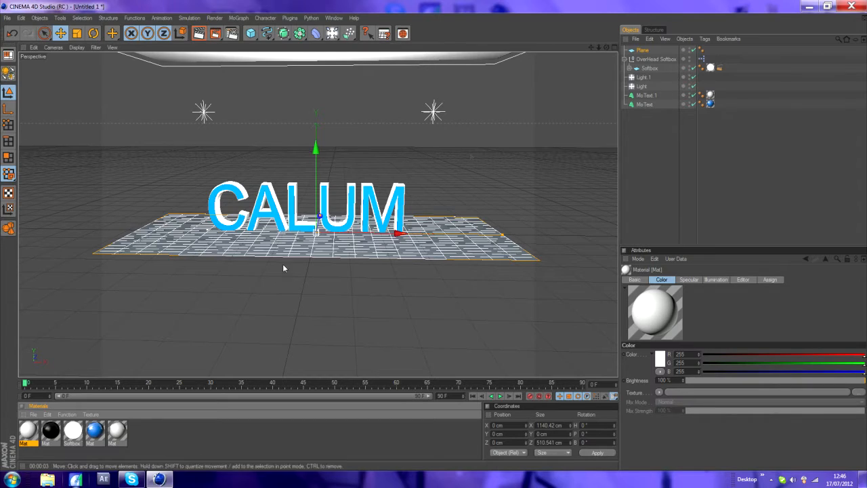
drag(27, 428, 250, 245)
scroll(265, 231, up, 2)
scroll(265, 232, up, 2)
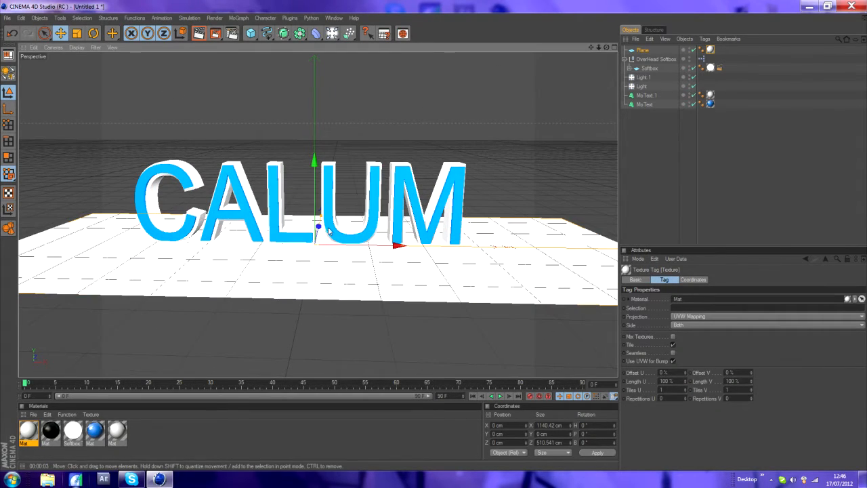
- Extend the floor plane's depth to about 1140 cm and duplicate the plane
drag(322, 218, 324, 218)
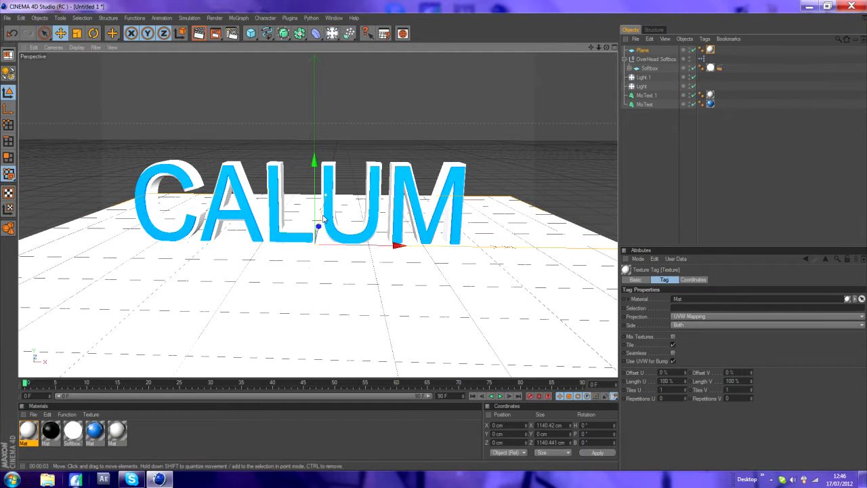
click(320, 329)
key(ctrl+c)
key(ctrl+v)
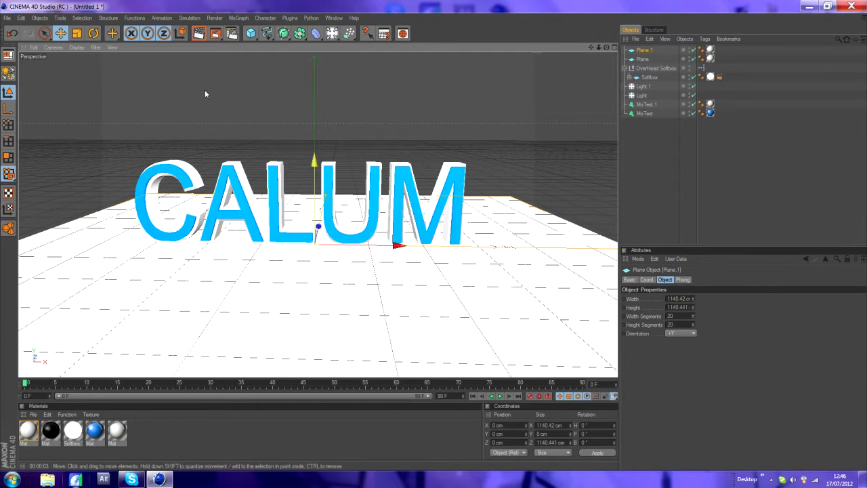
- Rotate the plane copy upright to about 90° pitch and move it behind the text to about Z 155 cm
click(92, 35)
drag(311, 269, 314, 298)
click(60, 33)
click(308, 271)
drag(308, 271, 313, 245)
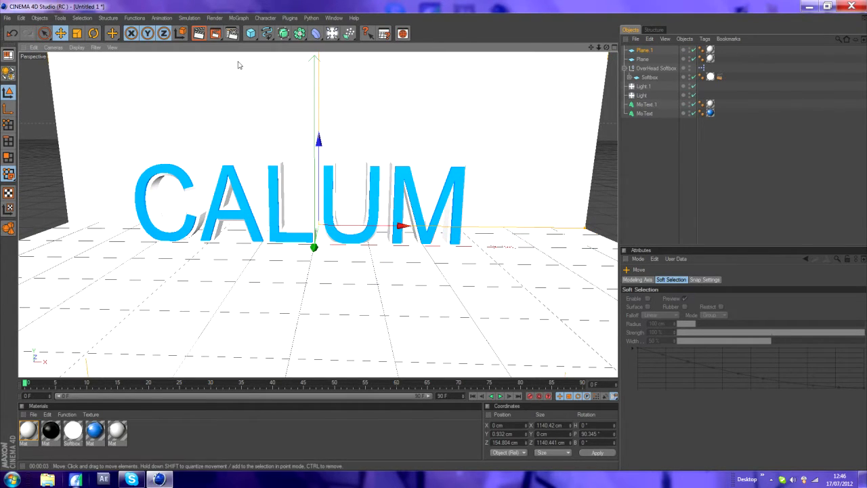
- Test-render the scene and raise both MoText objects together to about Y 25 cm
click(206, 36)
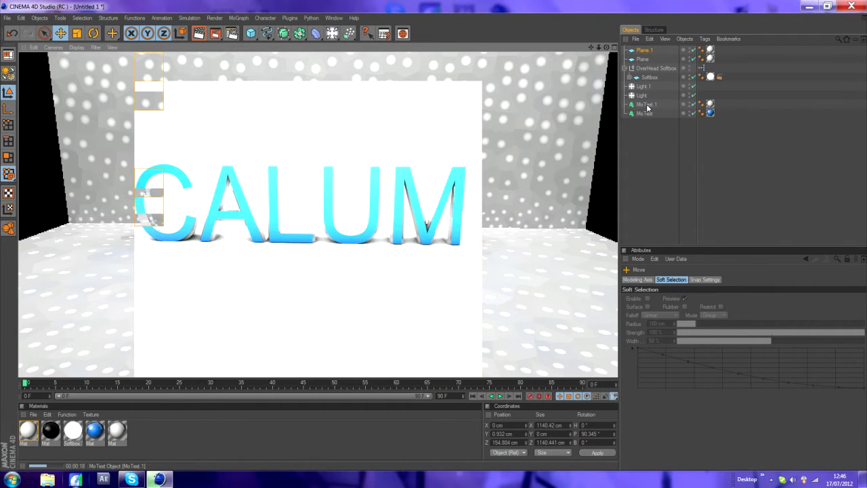
click(646, 105)
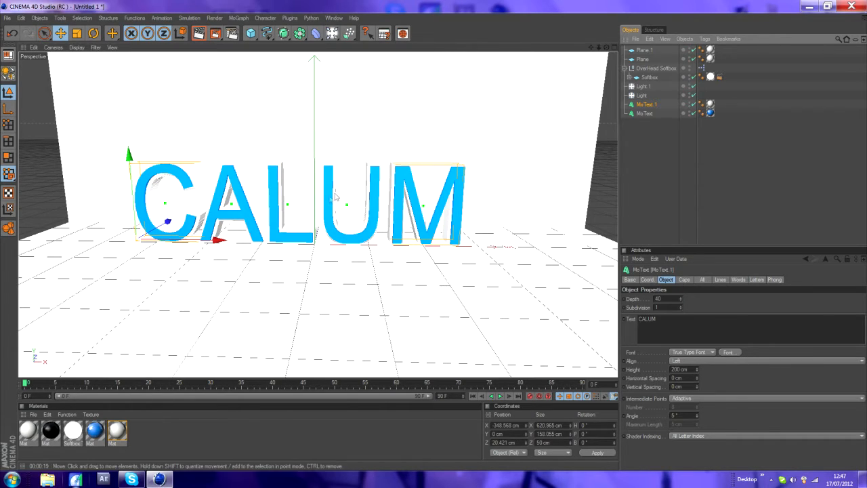
drag(129, 155, 133, 193)
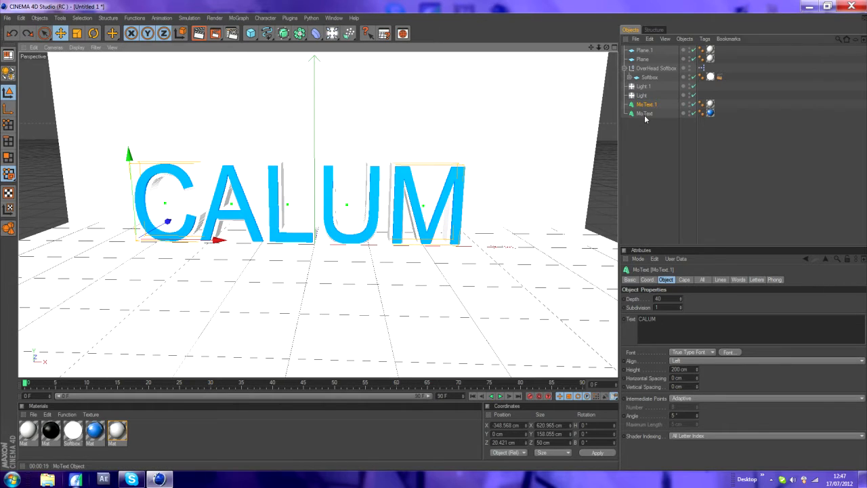
shift+click(168, 195)
drag(125, 188, 126, 174)
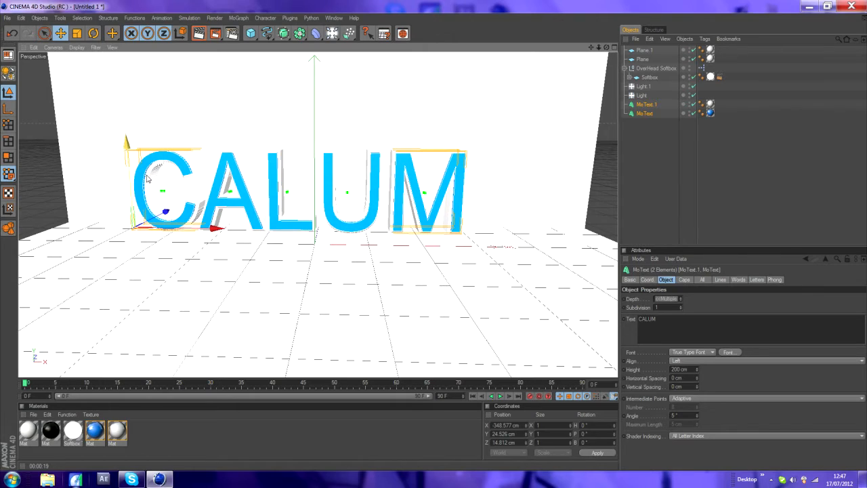
- Duplicate the non-reflective white material and set the copy's color to mid grey, RGB 134, 134, 134
click(291, 121)
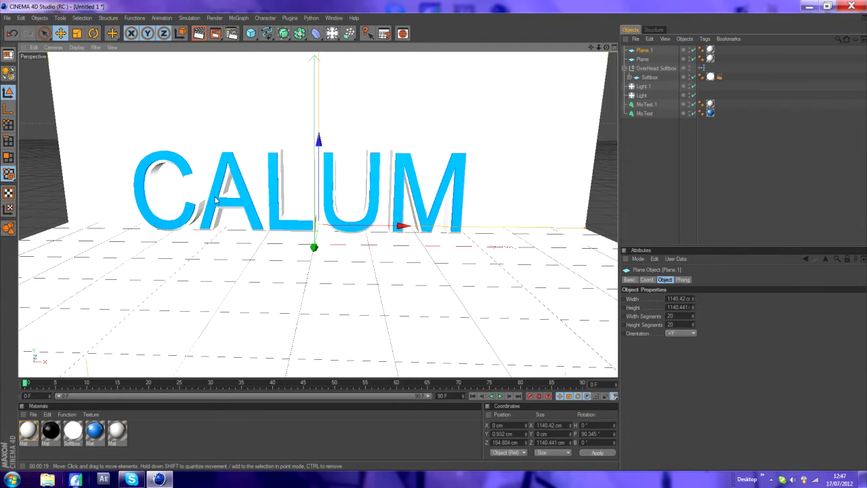
click(30, 430)
key(ctrl+c)
key(ctrl+v)
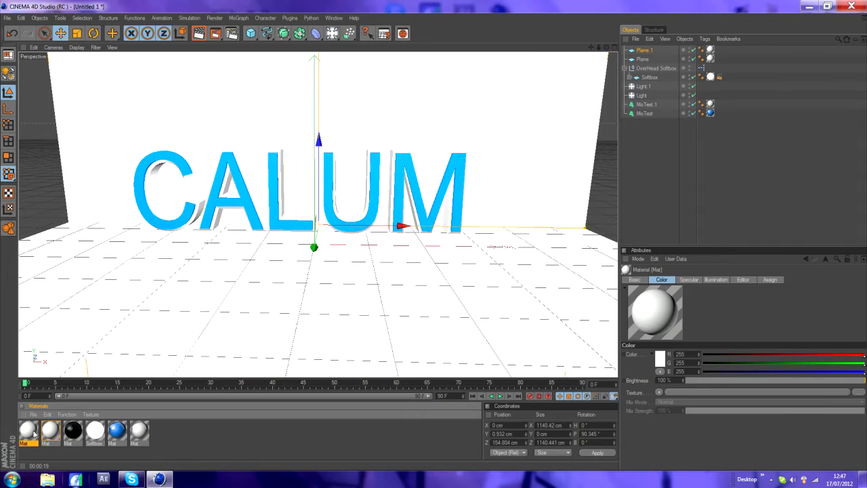
double_click(30, 430)
click(241, 95)
drag(190, 91, 179, 86)
click(219, 140)
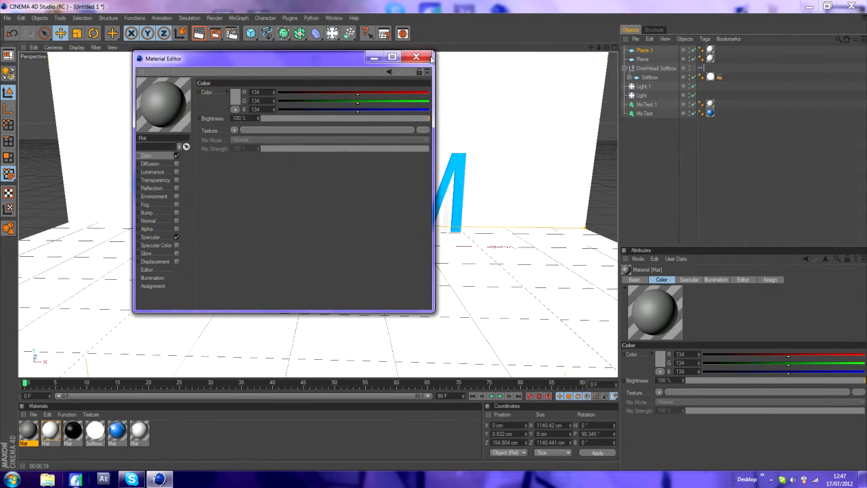
click(415, 56)
- Apply the grey material to the upright back plane and test-render the view
drag(28, 437, 240, 134)
click(197, 35)
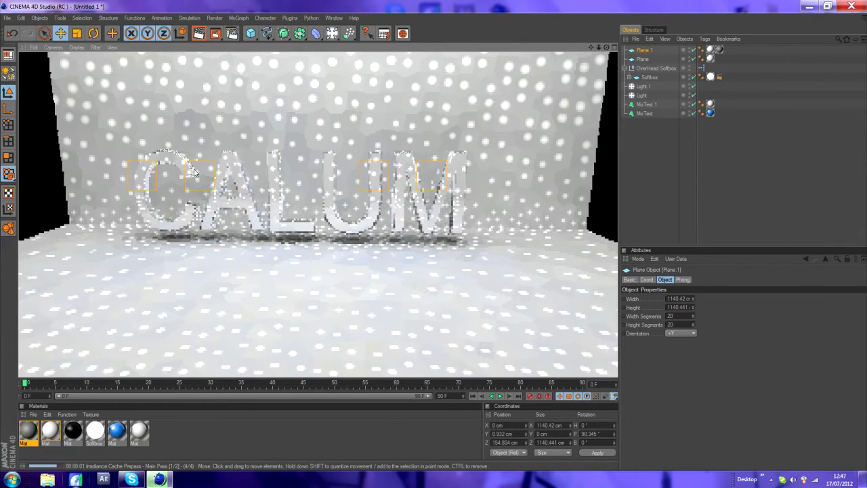